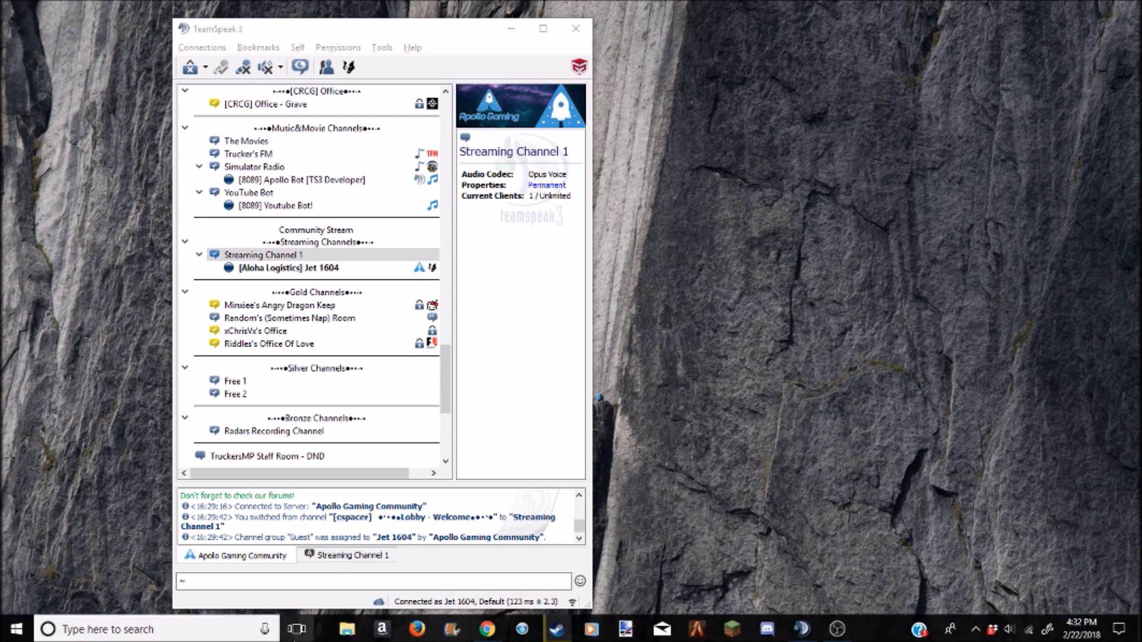
Step: Open Chrome and search Google for "lspdfr mic clicks"
click(488, 629)
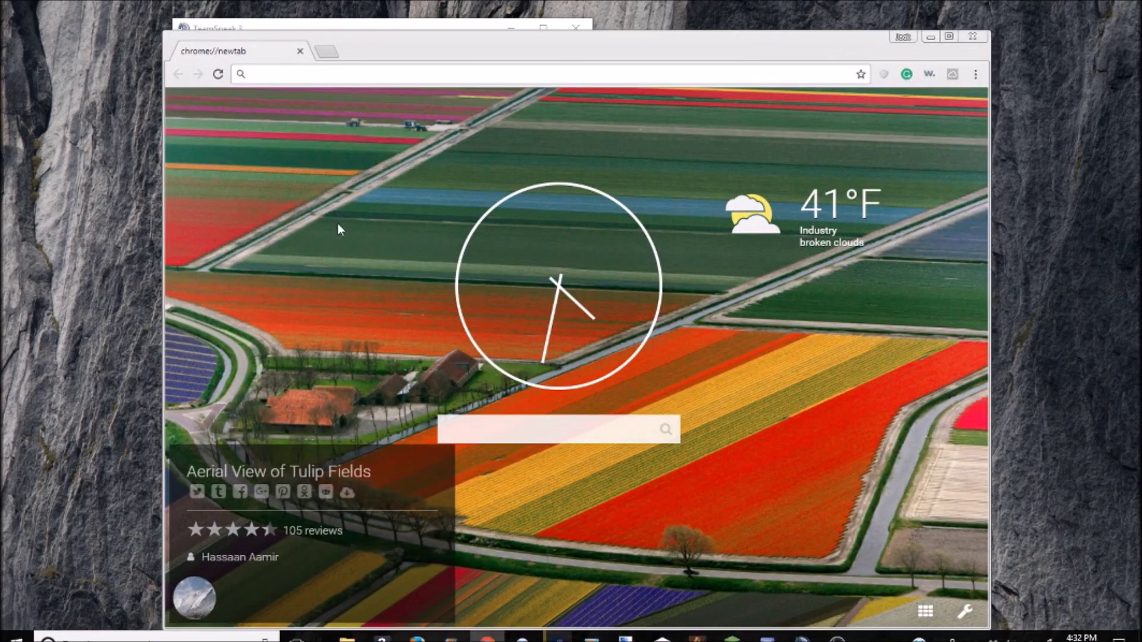
drag(489, 58, 472, 45)
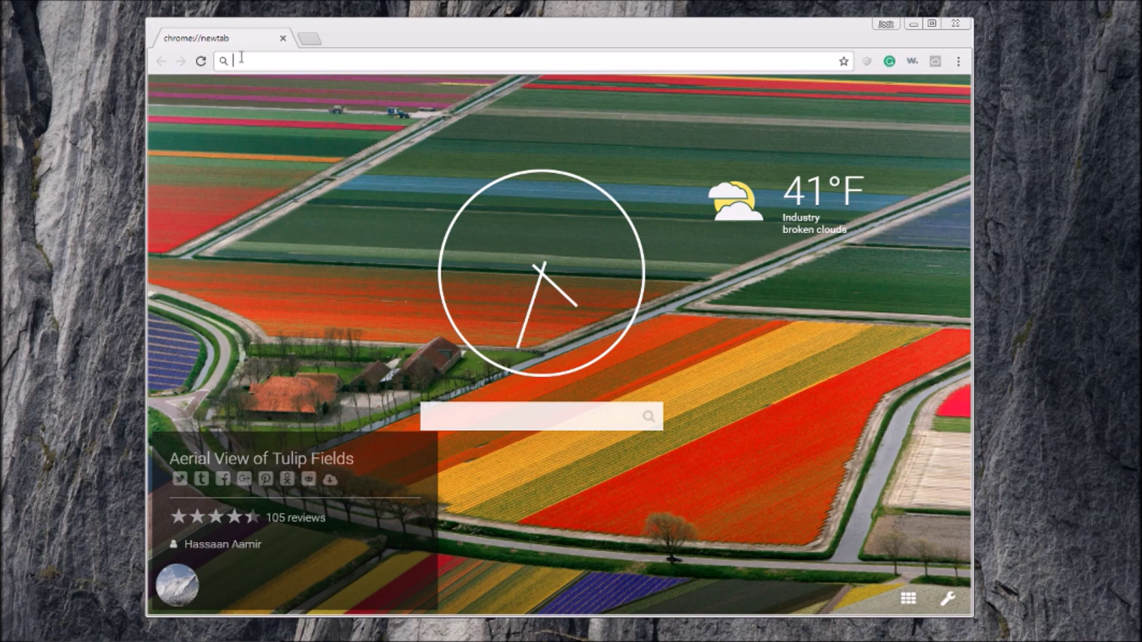
text(ls)
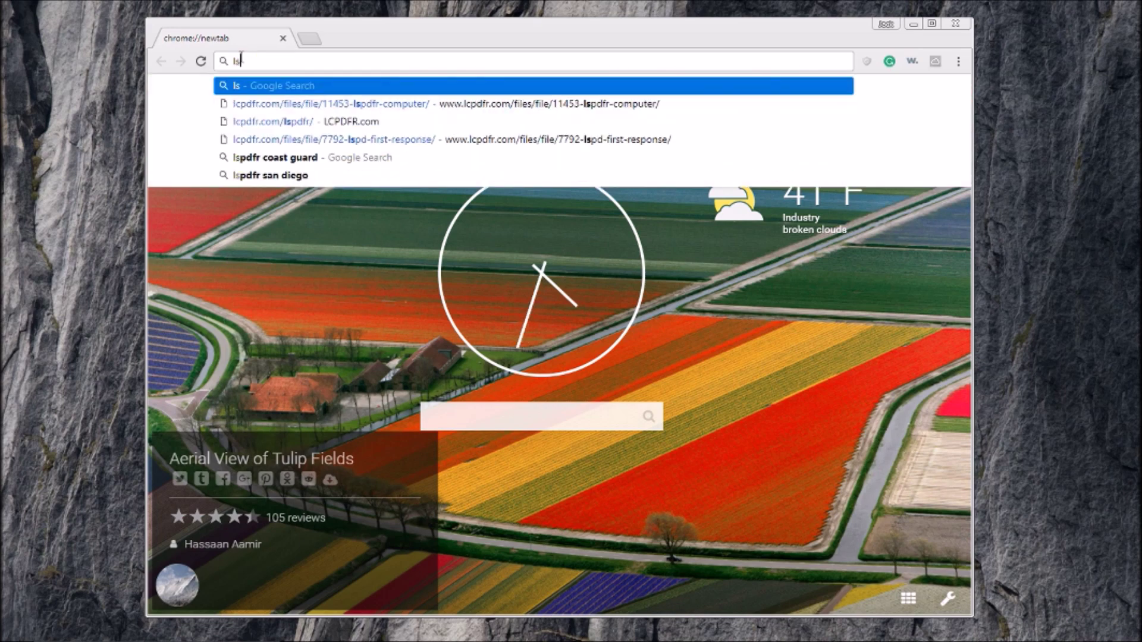
text(pdfr)
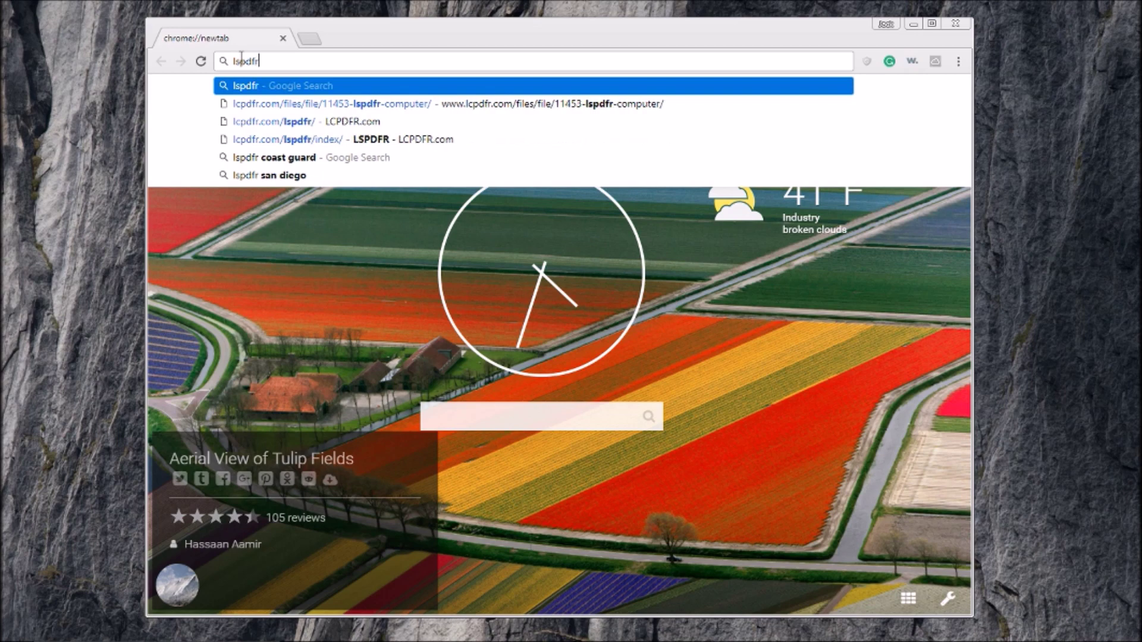
text( mi)
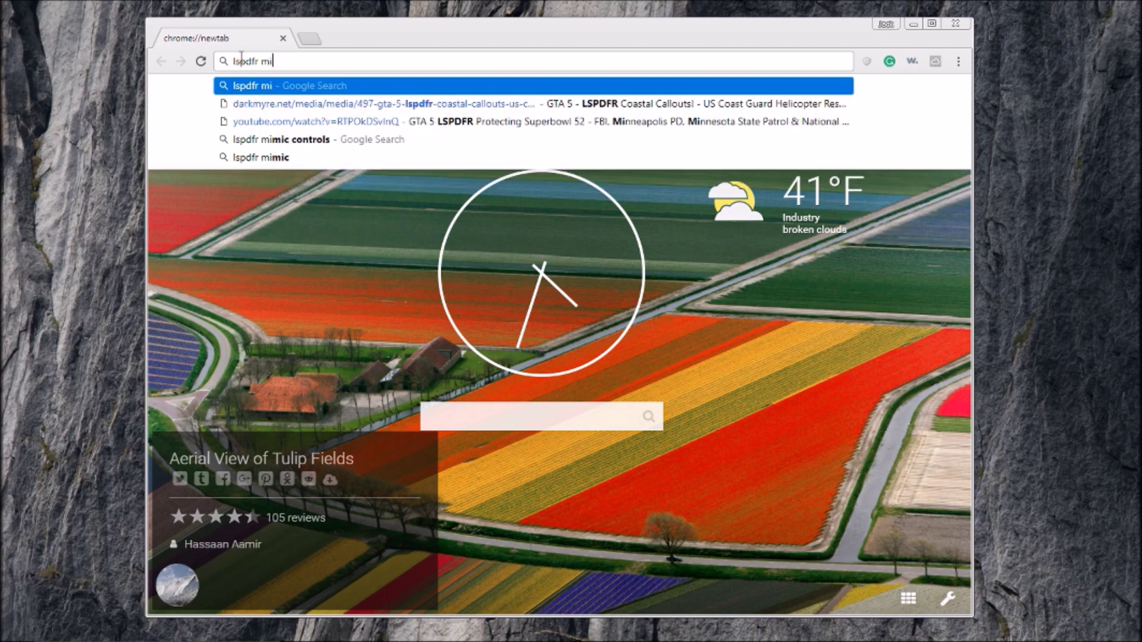
text(c clicks)
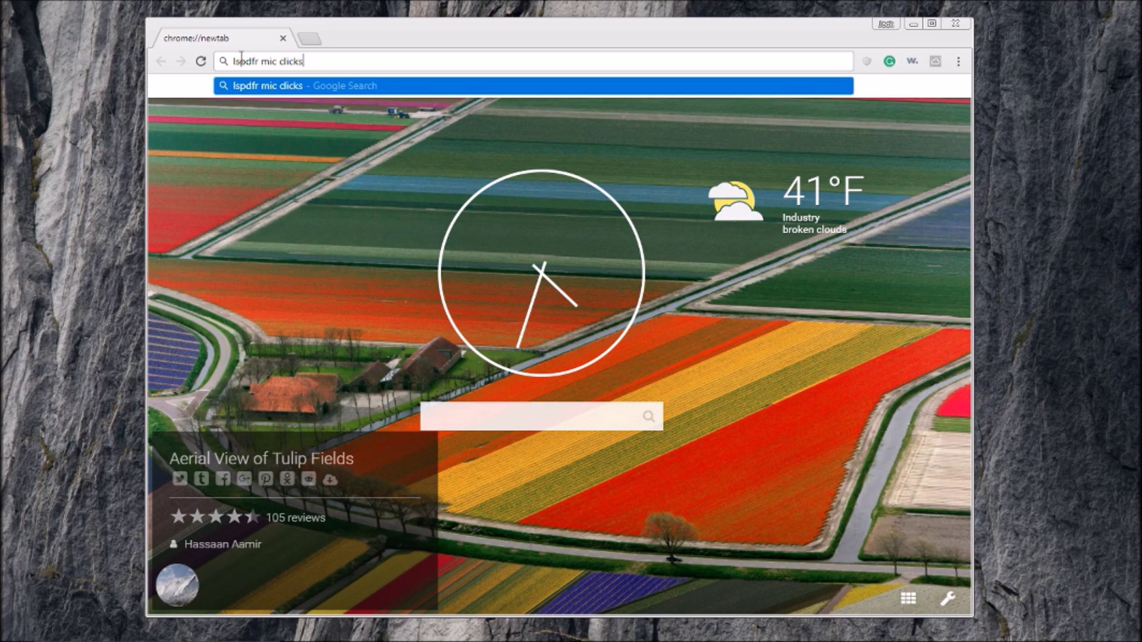
key(Return)
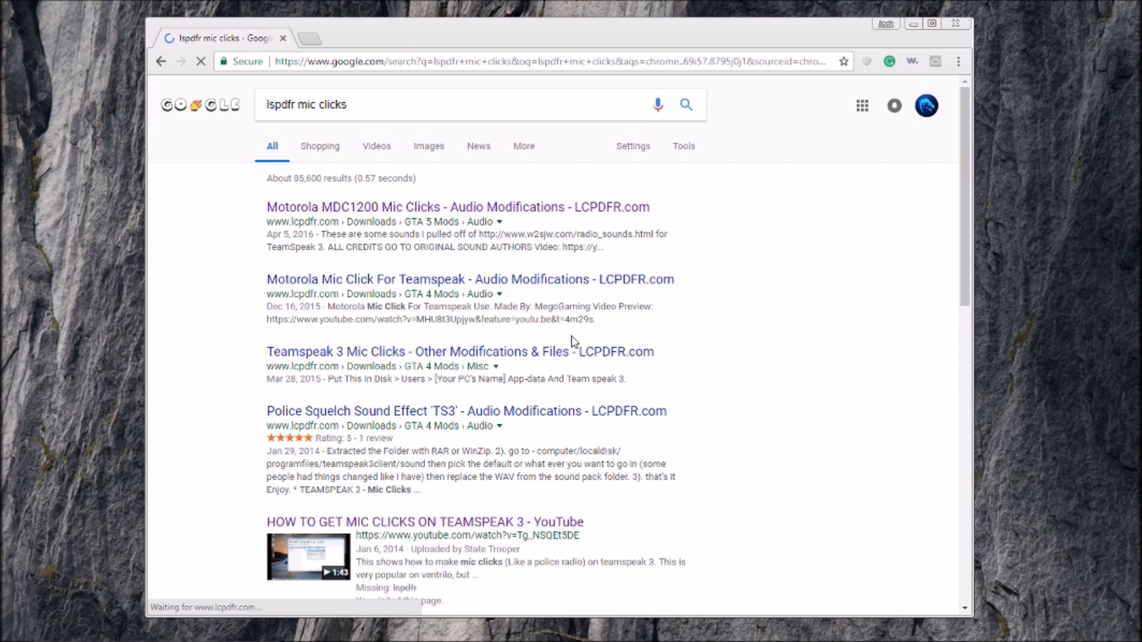
Step: Open the Motorola MDC1200 Mic Clicks page on LCPDFR.com and review the file's description
click(592, 359)
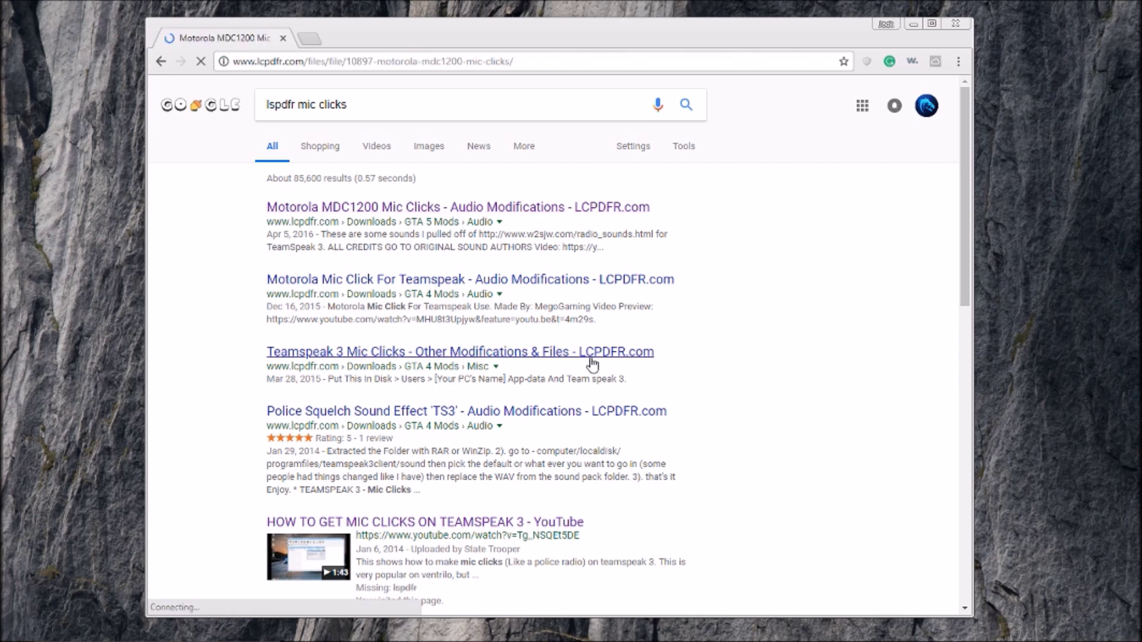
scroll(592, 364, down, 7)
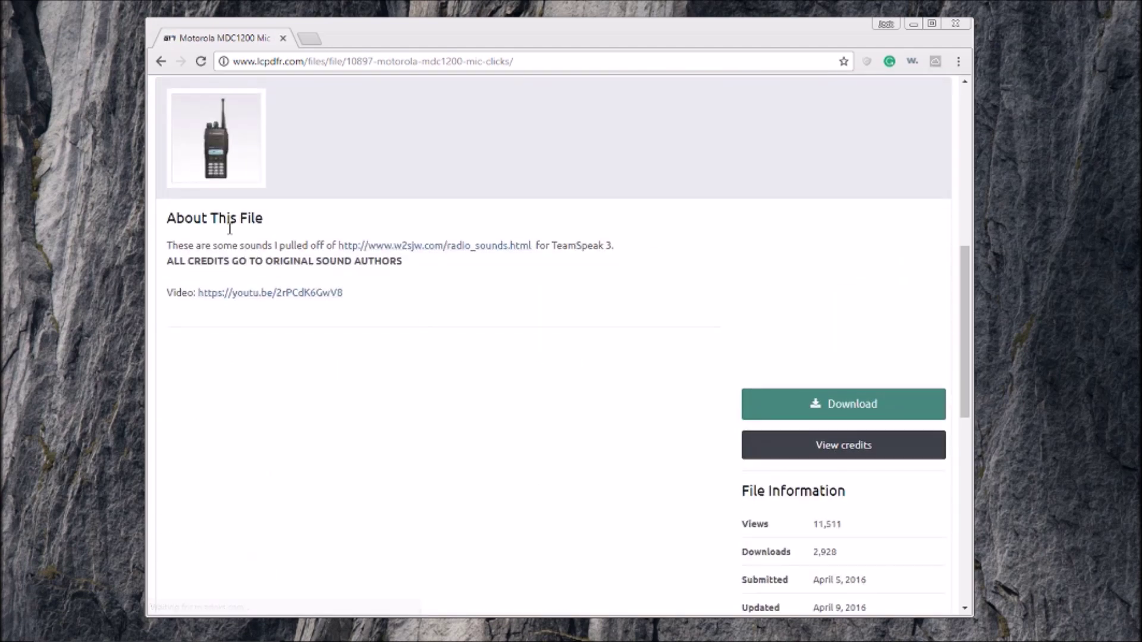
drag(167, 245, 619, 279)
click(632, 288)
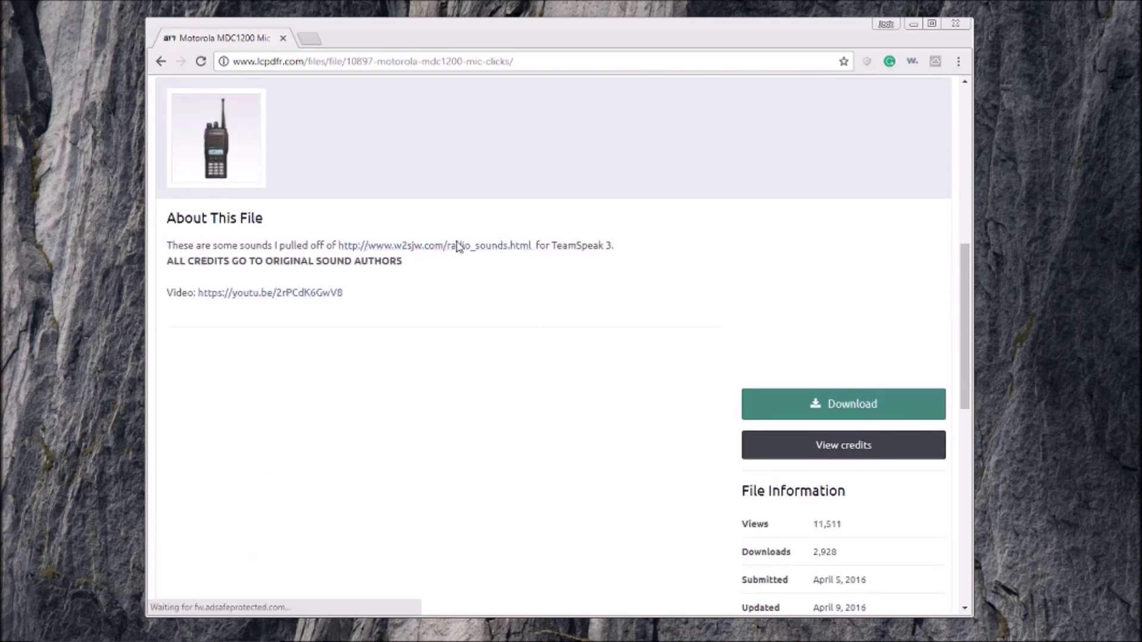
drag(409, 275, 393, 234)
click(393, 234)
scroll(395, 226, up, 10)
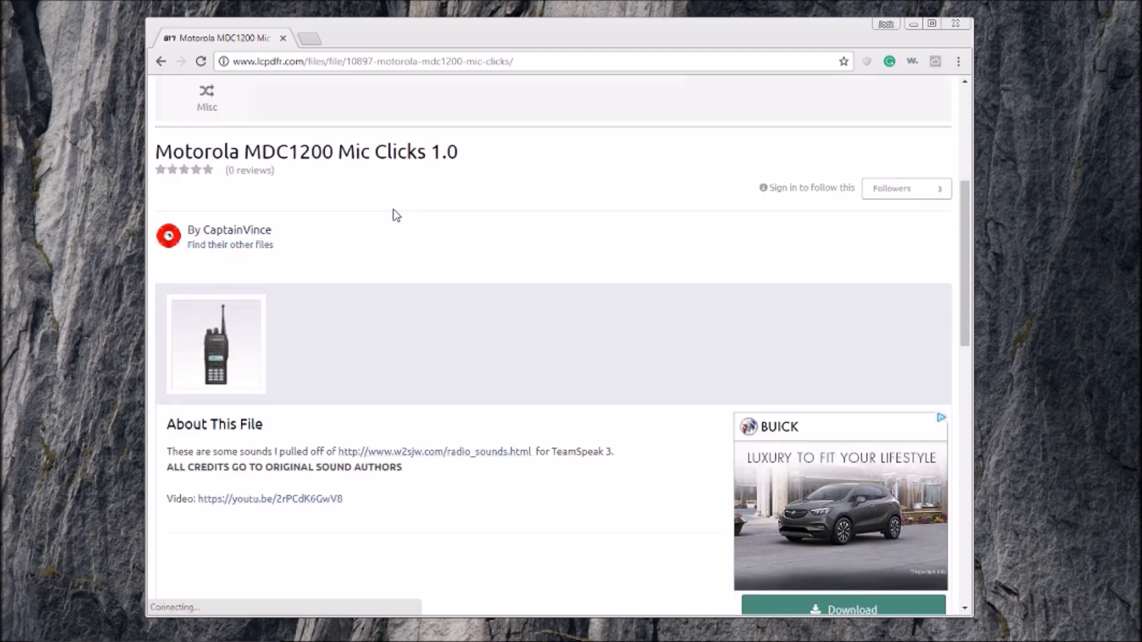
scroll(293, 396, down, 4)
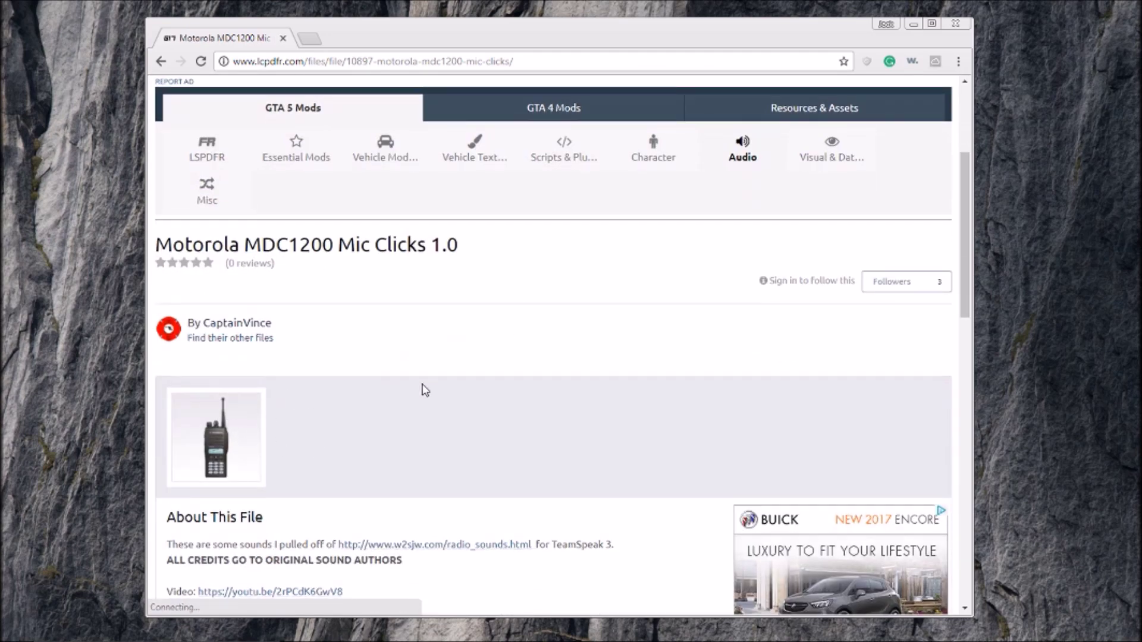
scroll(423, 387, down, 7)
Step: Download MIC CLICKS.zip from the Motorola MDC1200 Mic Clicks page, entering the CAPTCHA code in the security check, and open the archive
click(872, 275)
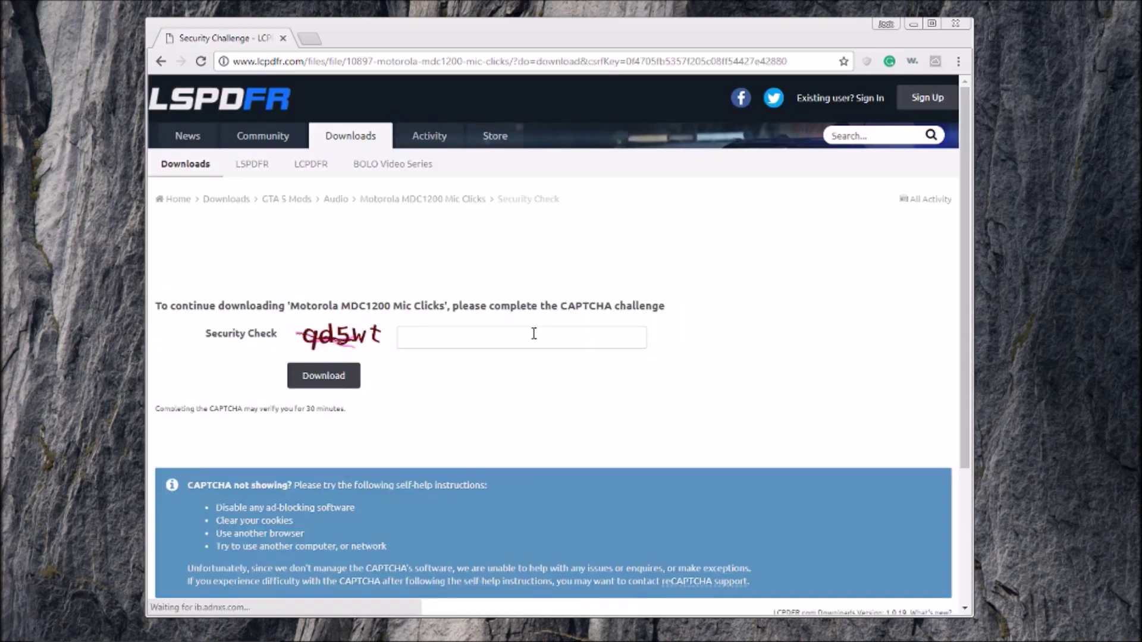
click(534, 334)
text(qd5wt)
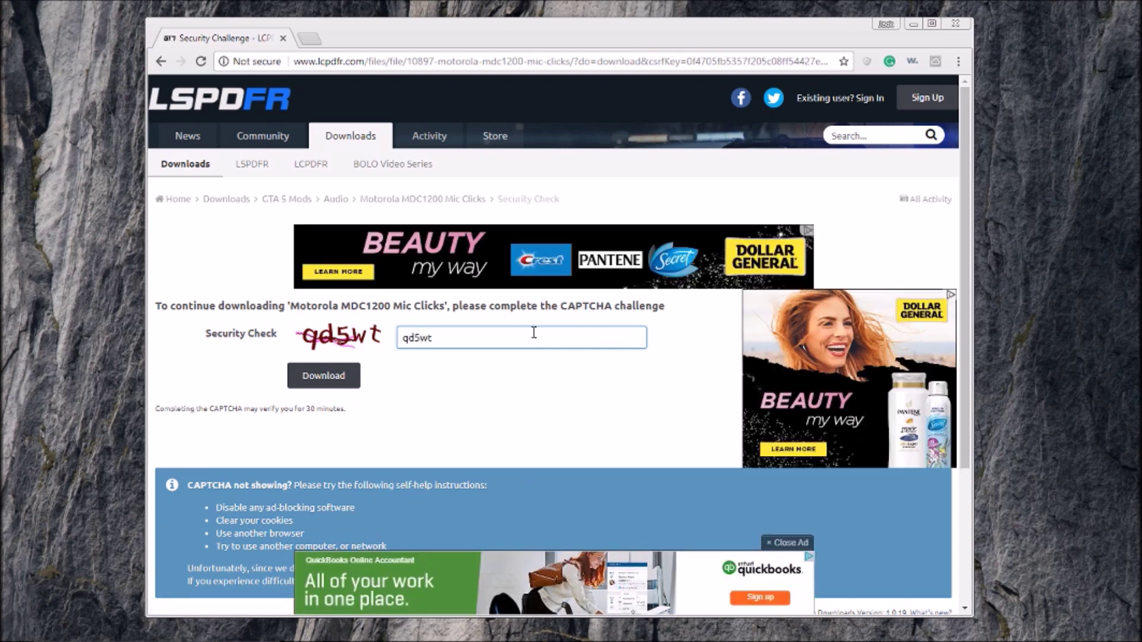
click(331, 375)
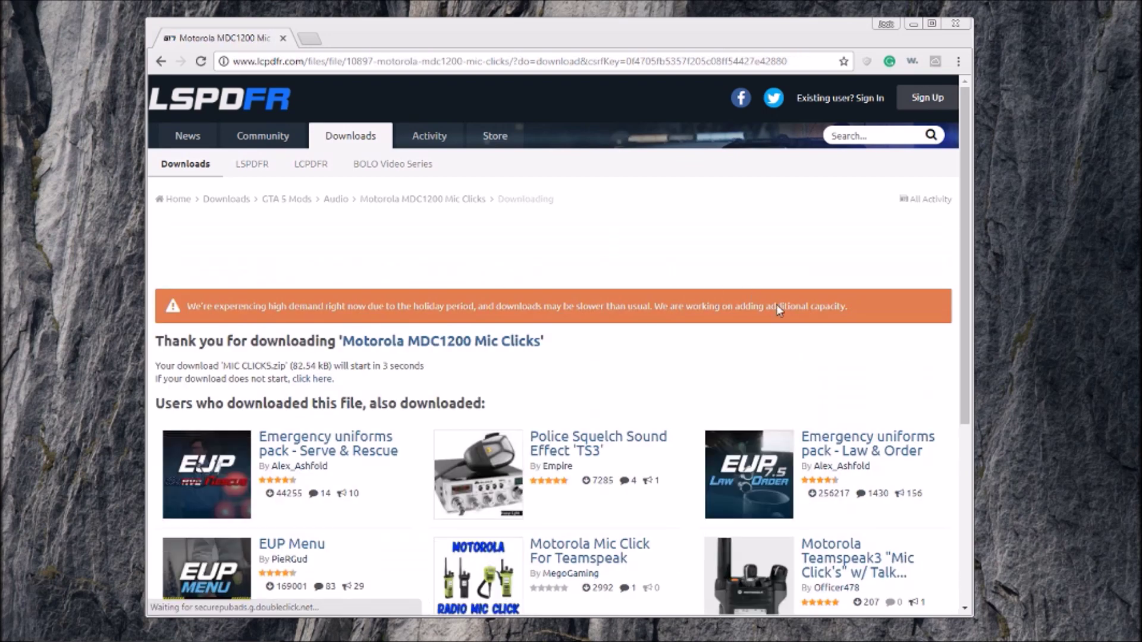
drag(847, 300, 254, 305)
click(254, 305)
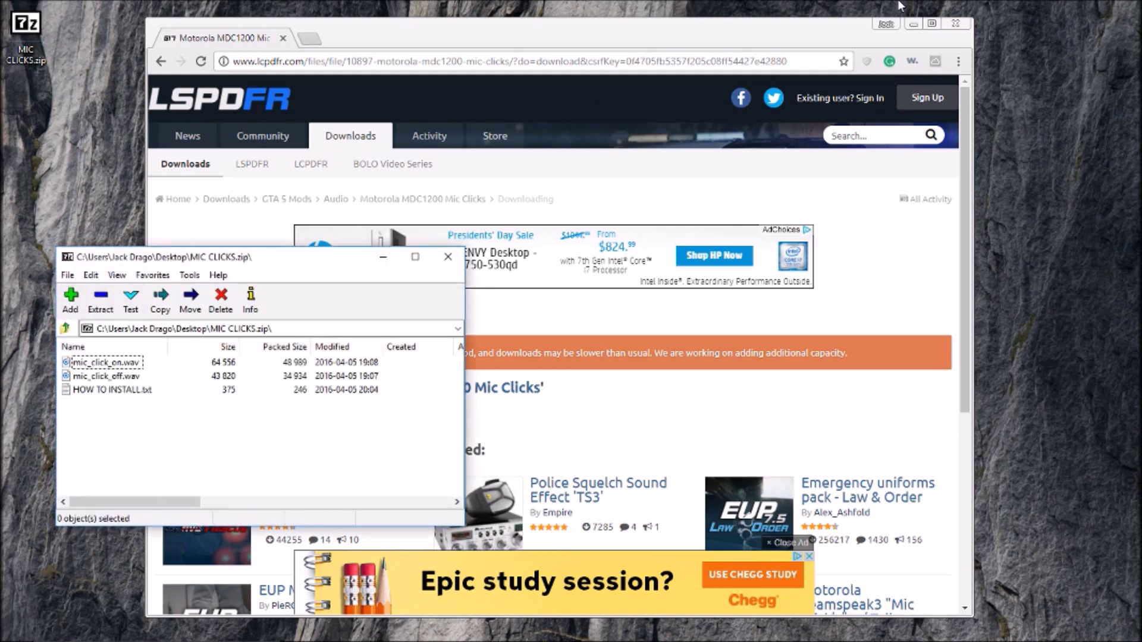
Step: Close the browser and minimize TeamSpeak 3 so only the MIC CLICKS.zip archive window stays on the desktop
click(955, 23)
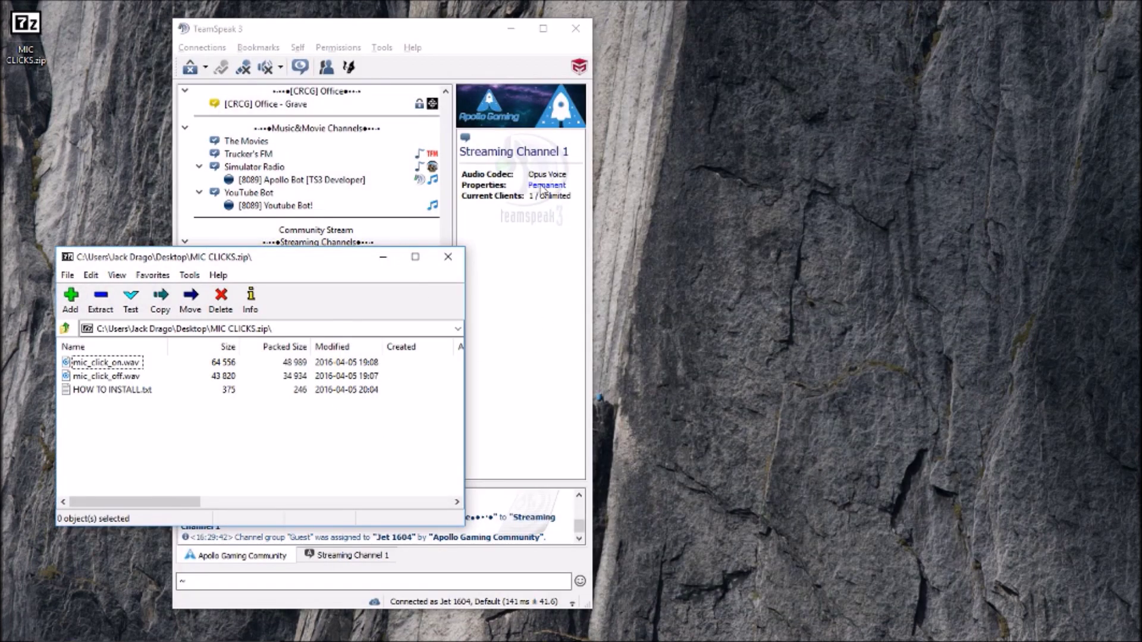
click(510, 28)
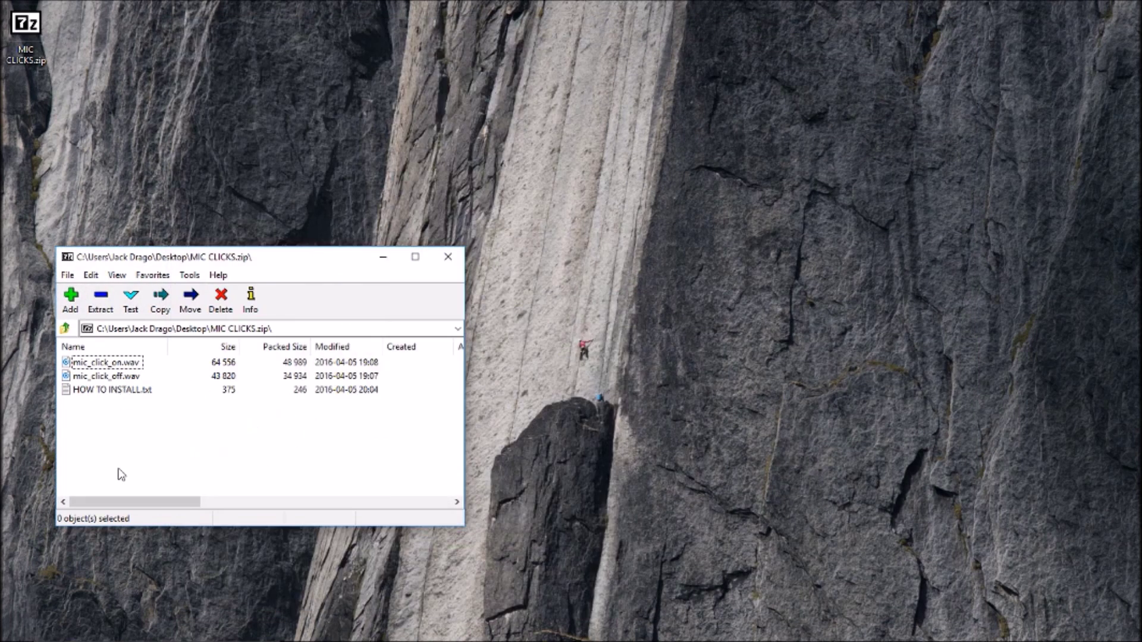
drag(117, 471, 211, 363)
click(210, 419)
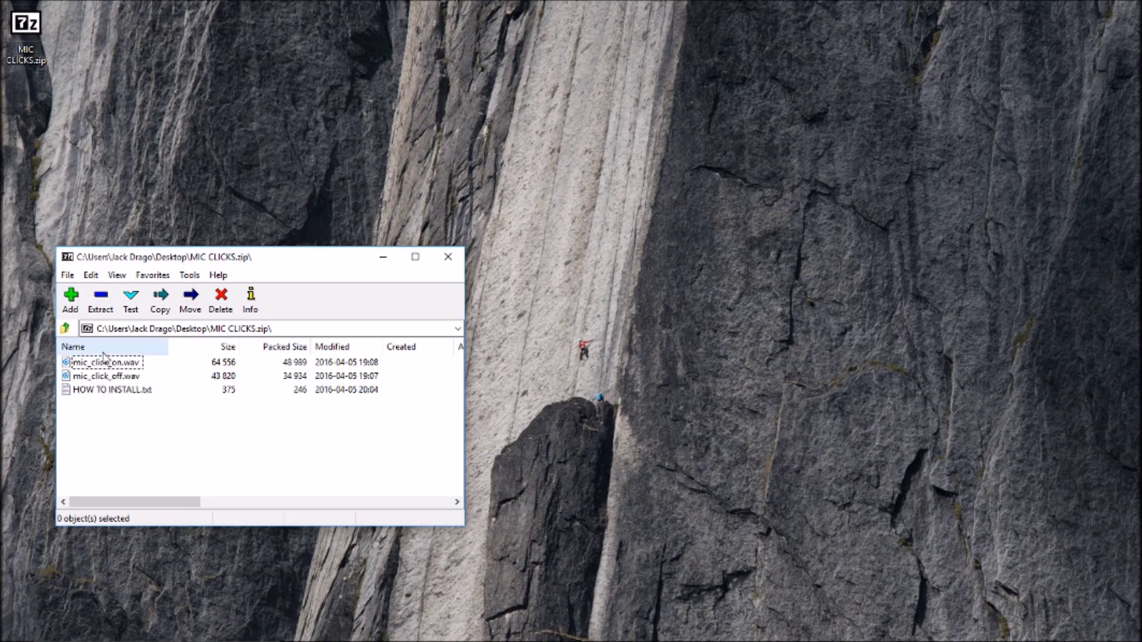
Step: Extract mic_click_on.wav and mic_click_off.wav from MIC CLICKS.zip to the desktop and close the archive window
click(104, 362)
click(127, 376)
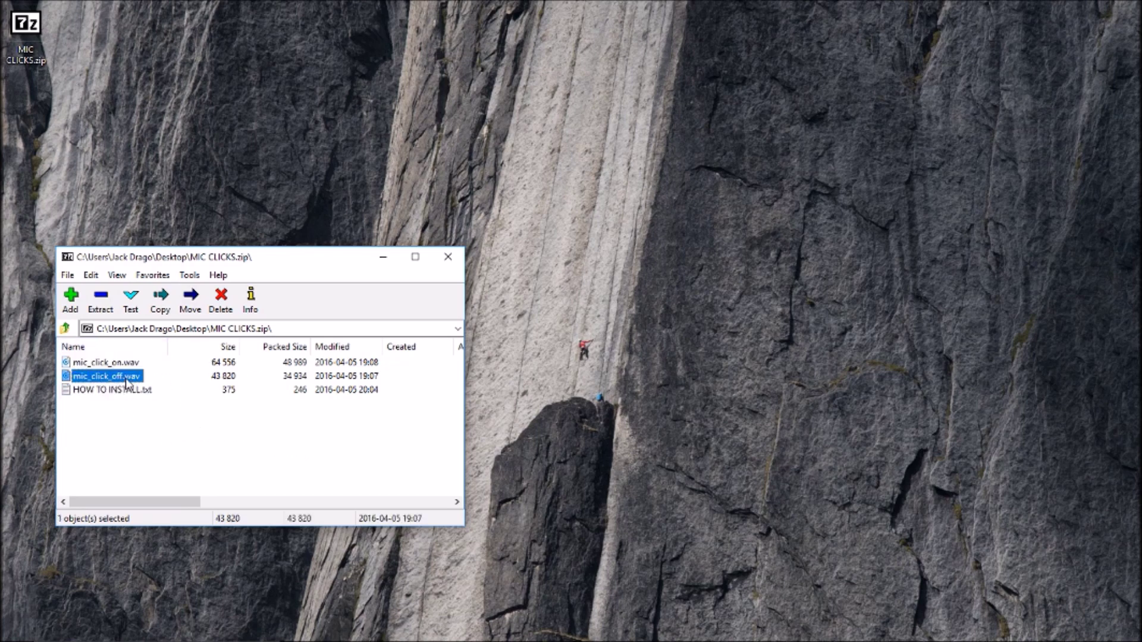
click(122, 364)
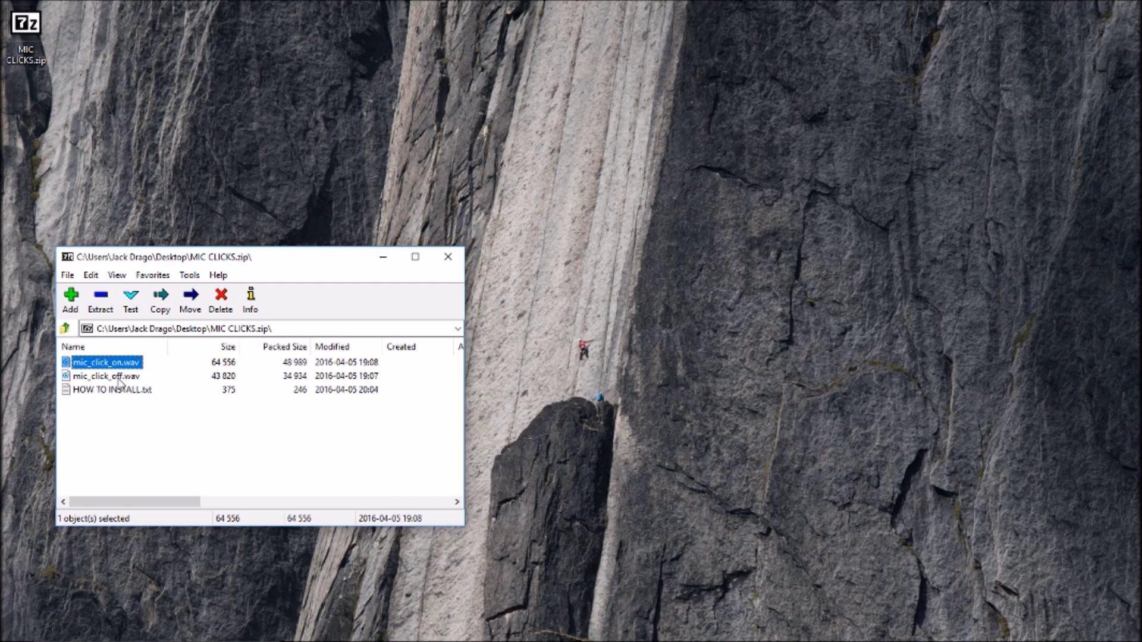
shift+click(119, 378)
drag(119, 378, 262, 171)
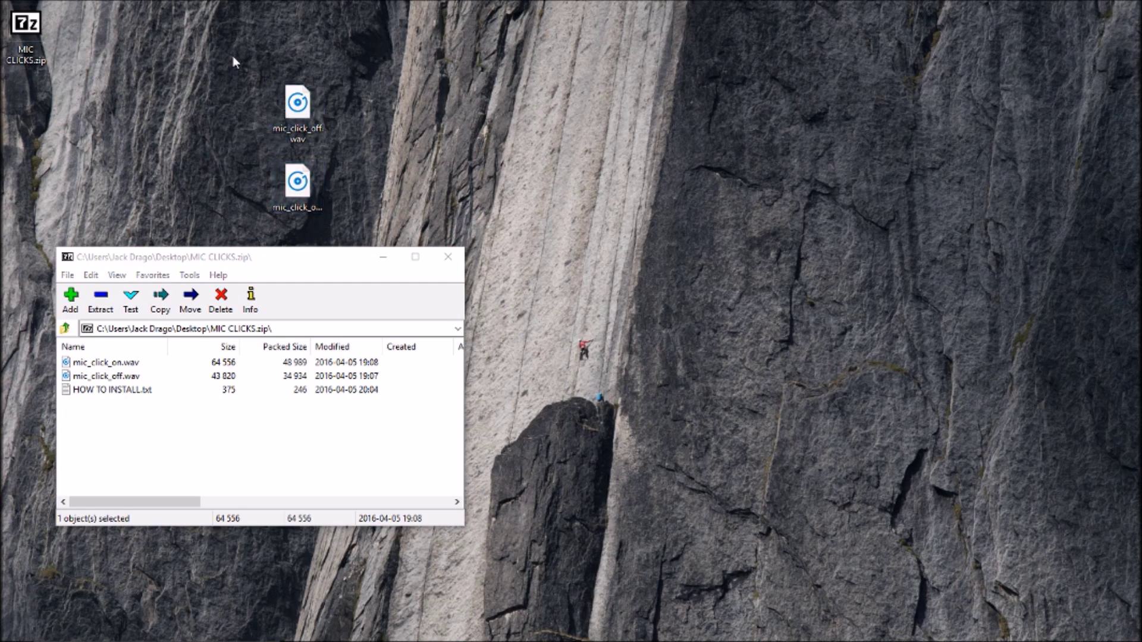
drag(237, 47, 434, 272)
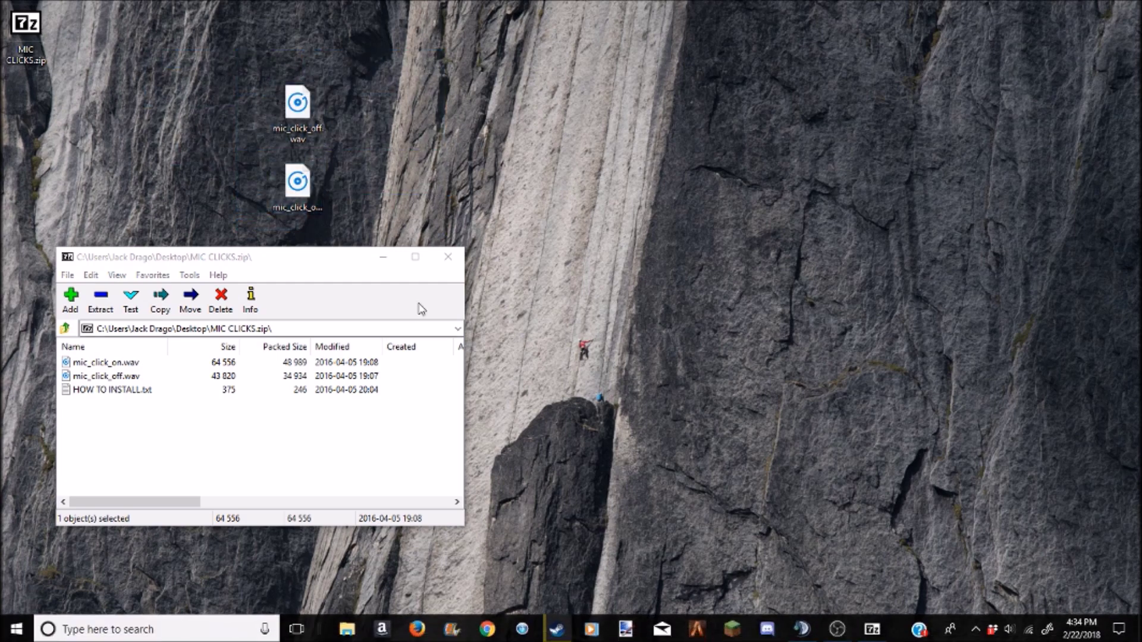
click(447, 257)
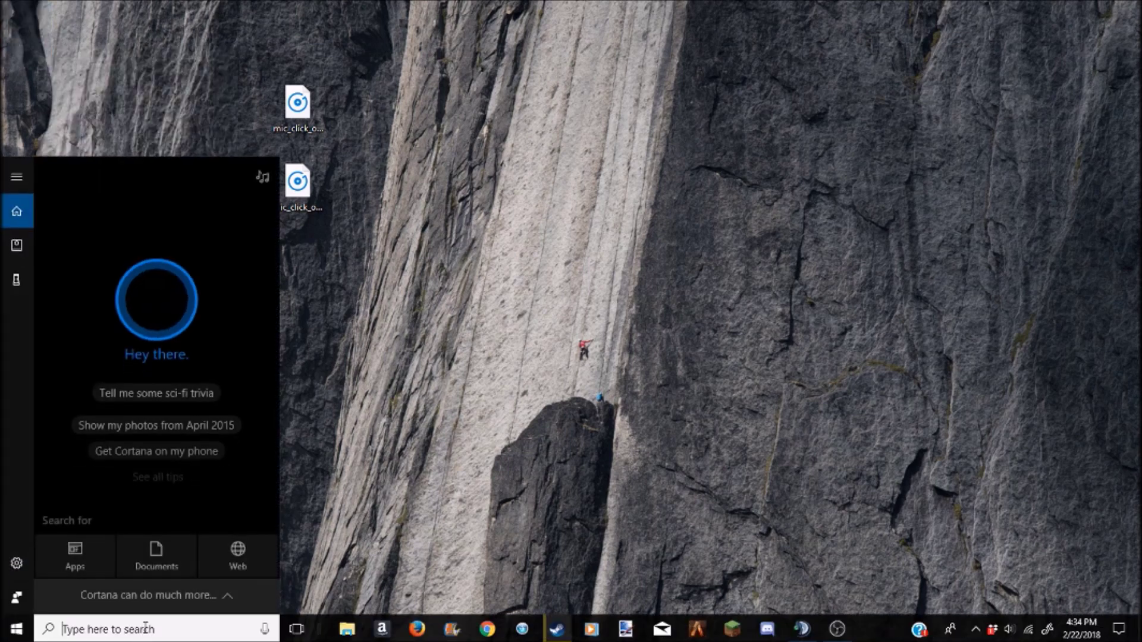
Step: Search Windows for the TeamSpeak 3 Client and follow its shortcut's file location to the installation folder
text(te)
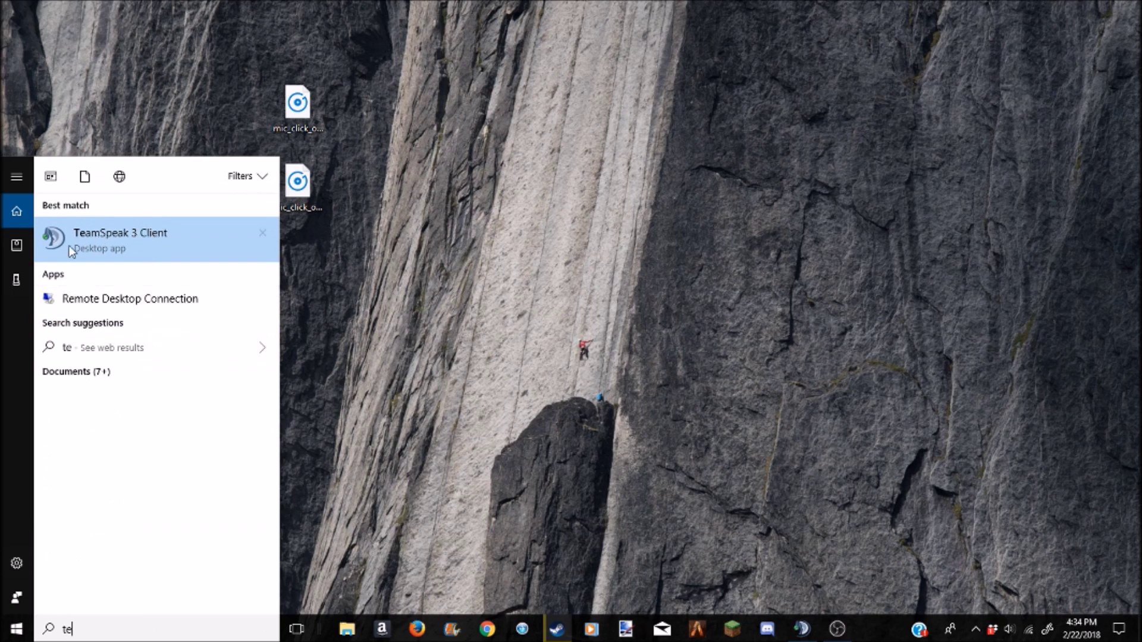
right_click(148, 237)
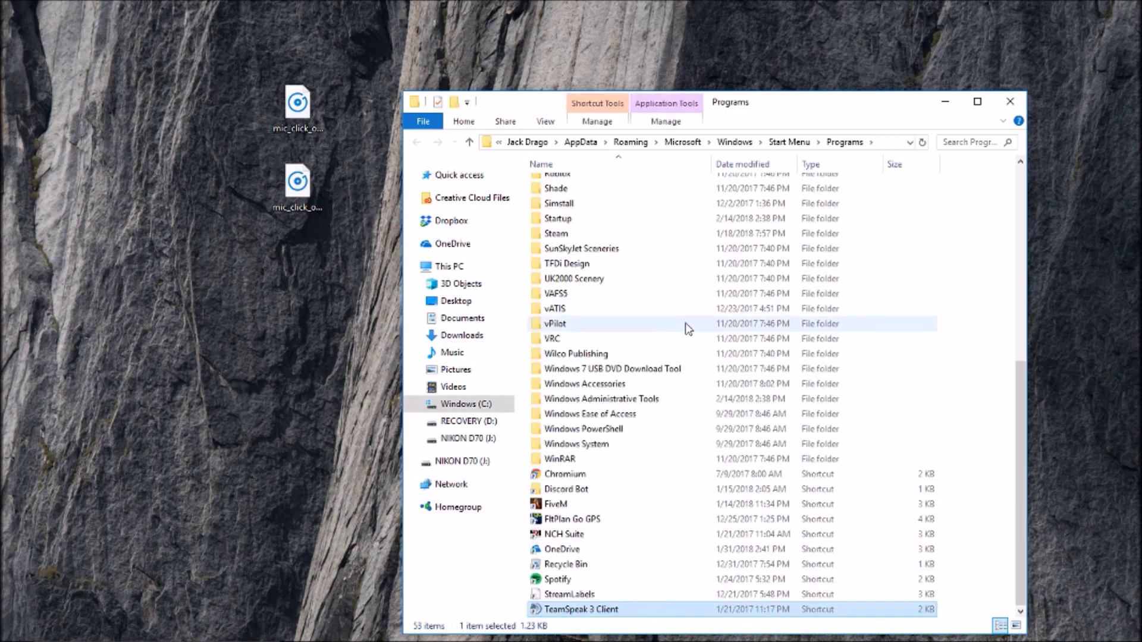
right_click(656, 614)
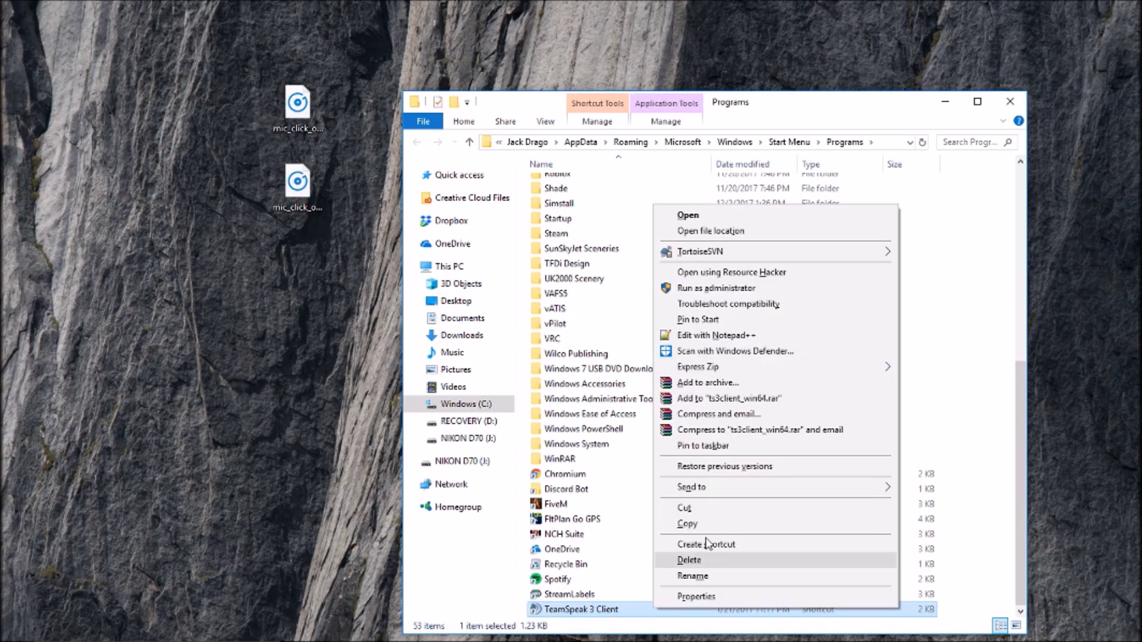
click(729, 232)
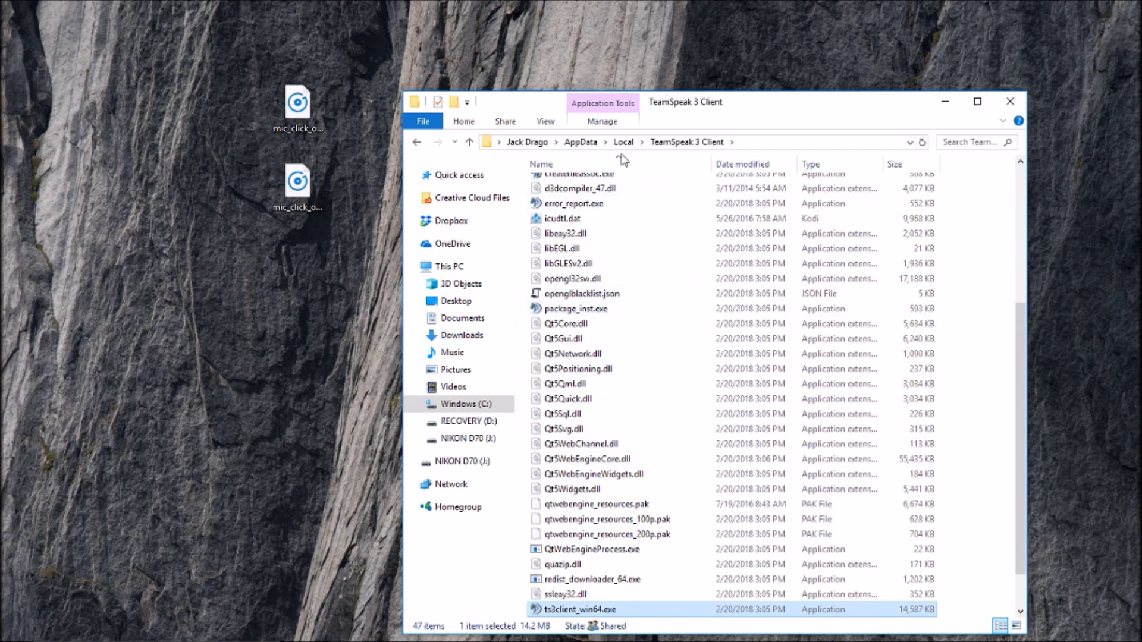
Step: Open the default sound pack folder inside the TeamSpeak 3 Client's sound folder
scroll(636, 238, up, 5)
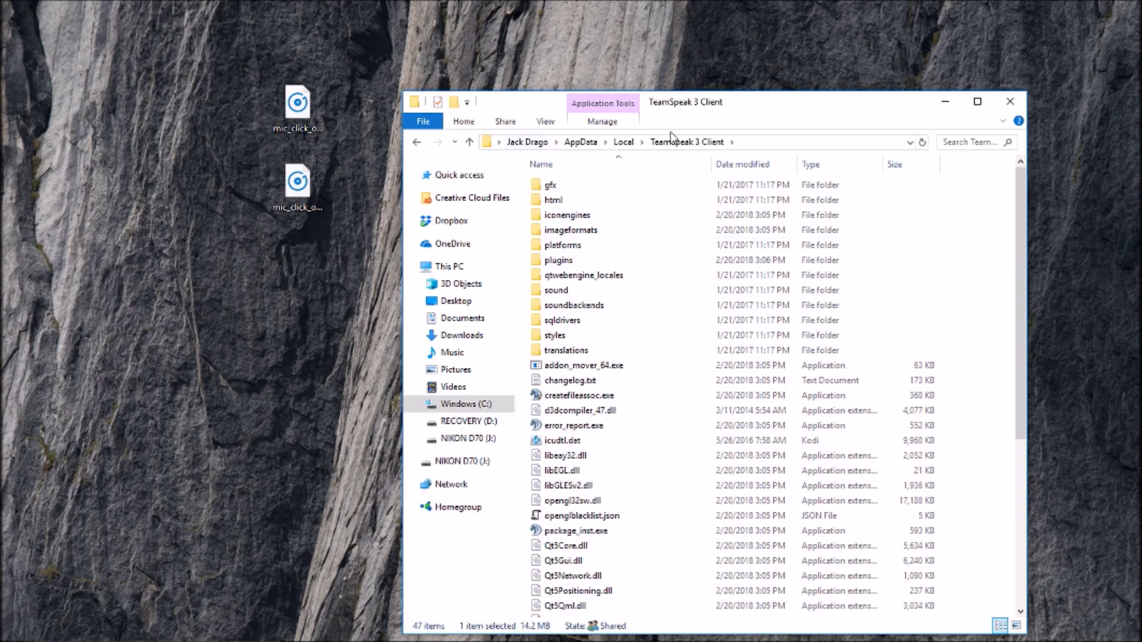
scroll(678, 375, down, 6)
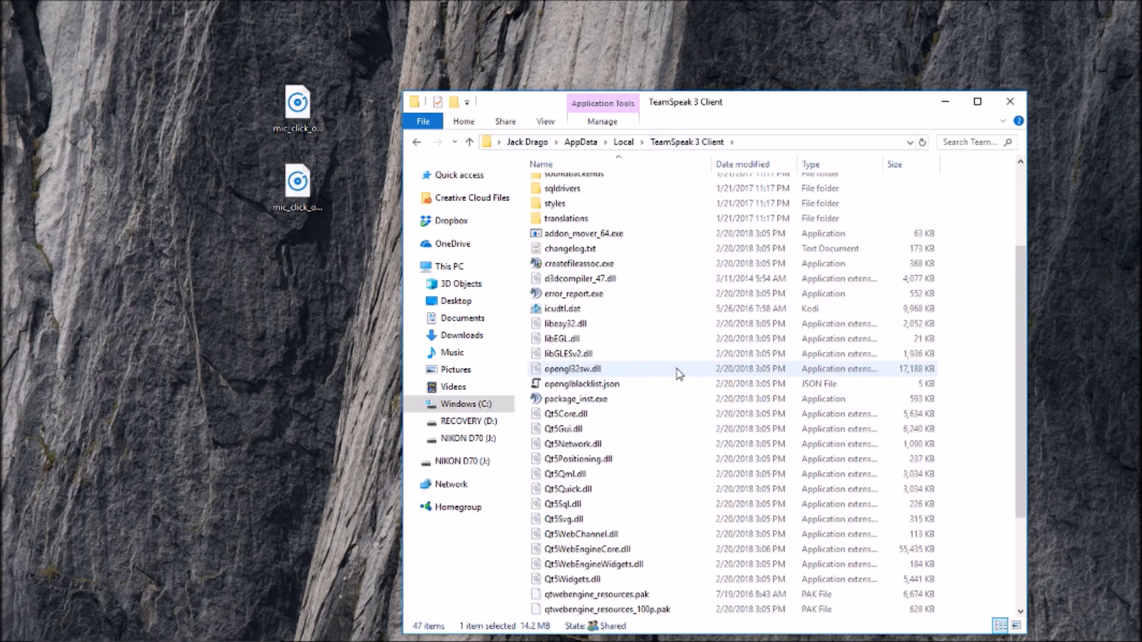
scroll(683, 524, up, 6)
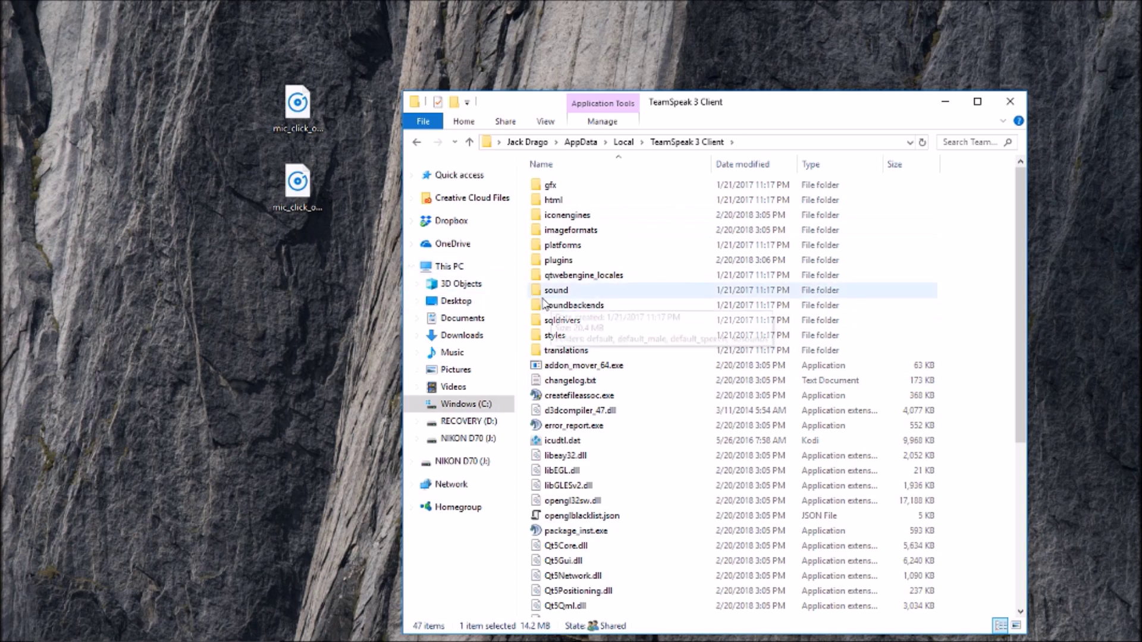
double_click(637, 297)
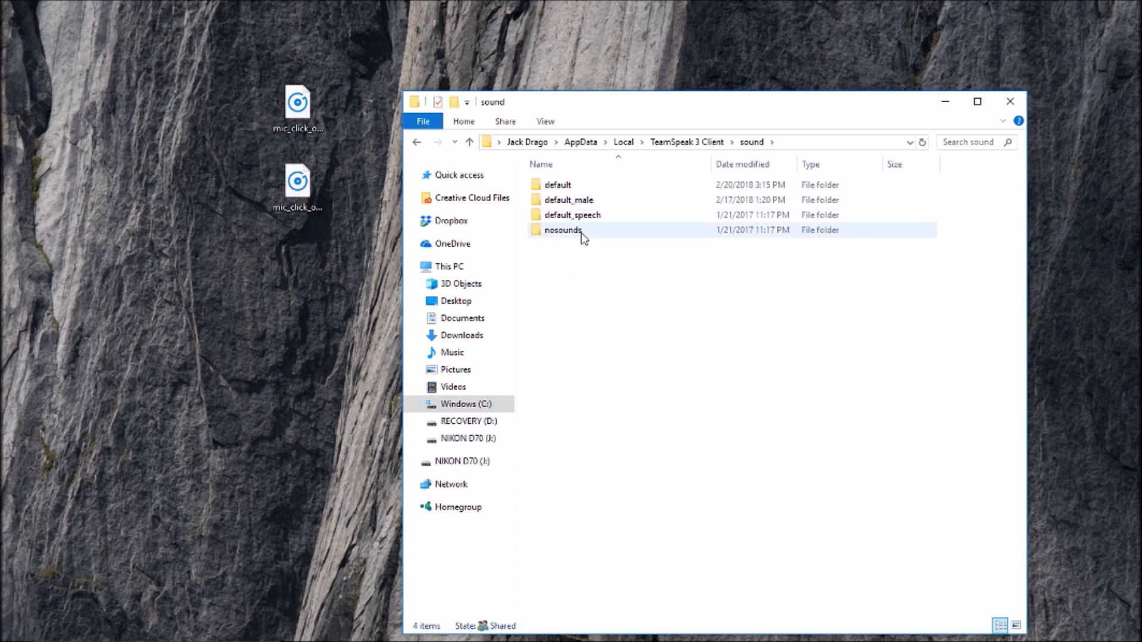
double_click(582, 186)
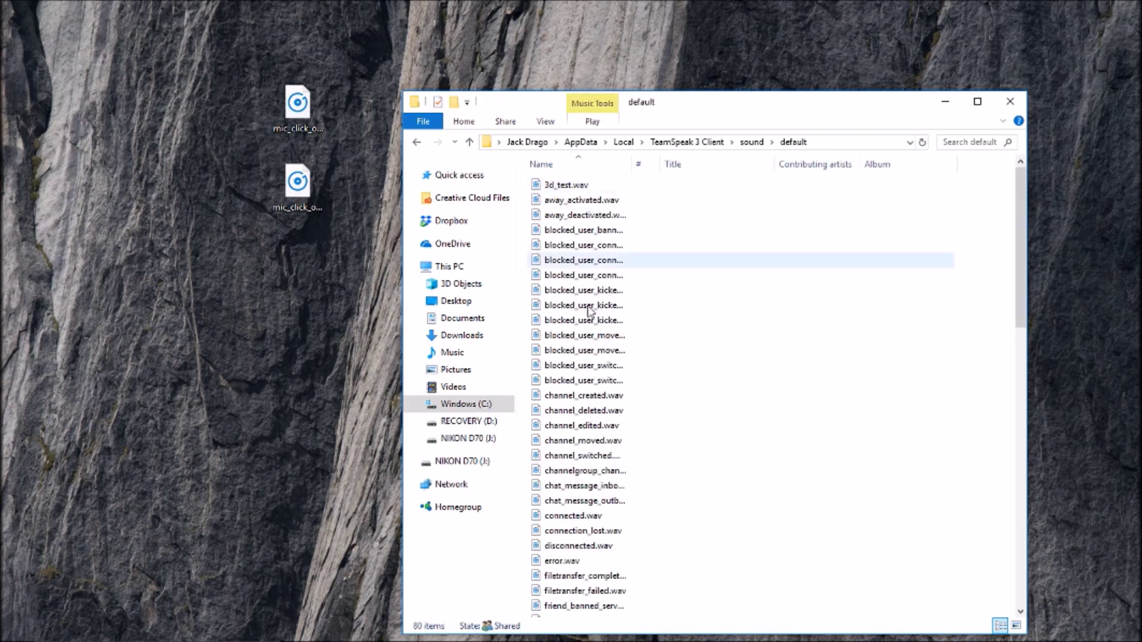
Step: Locate the existing mic click sounds in the default folder and select mic_click_off.wav
scroll(594, 356, down, 15)
scroll(613, 410, up, 6)
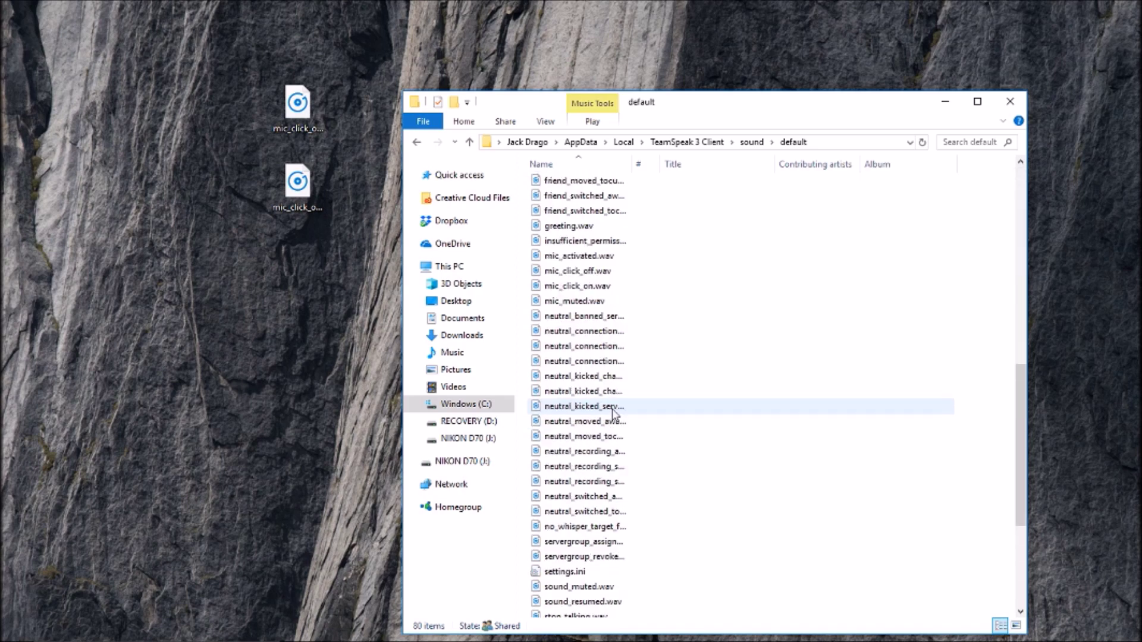
scroll(612, 411, up, 1)
click(594, 315)
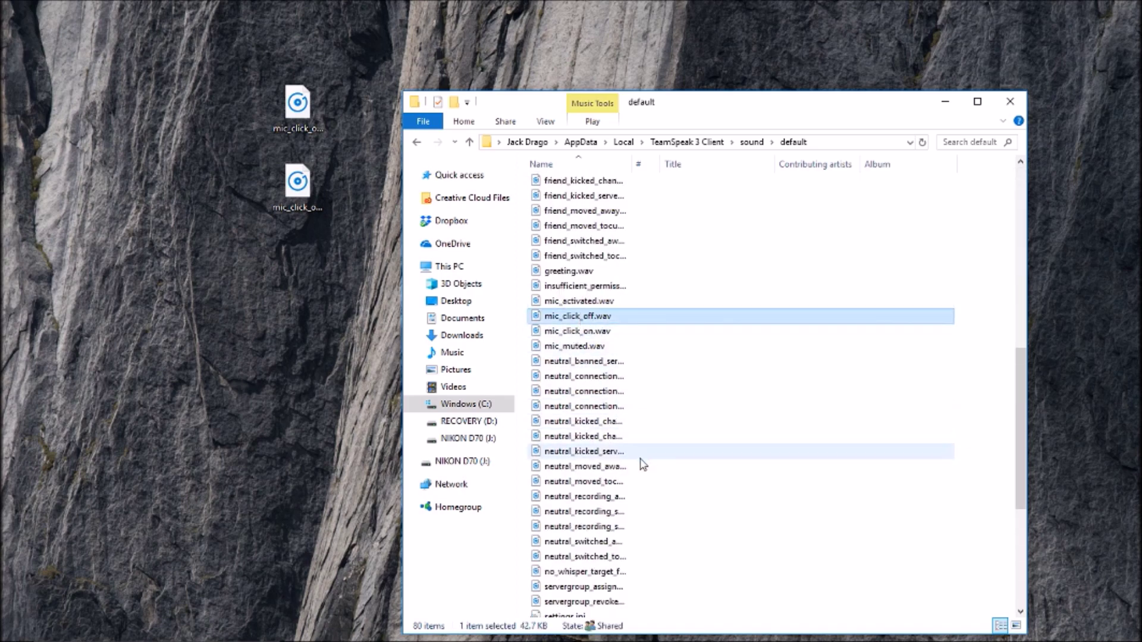
Step: Move both mic click files from the desktop into the default sound folder, replacing the existing ones, and close the folder window
click(226, 295)
drag(185, 55, 362, 377)
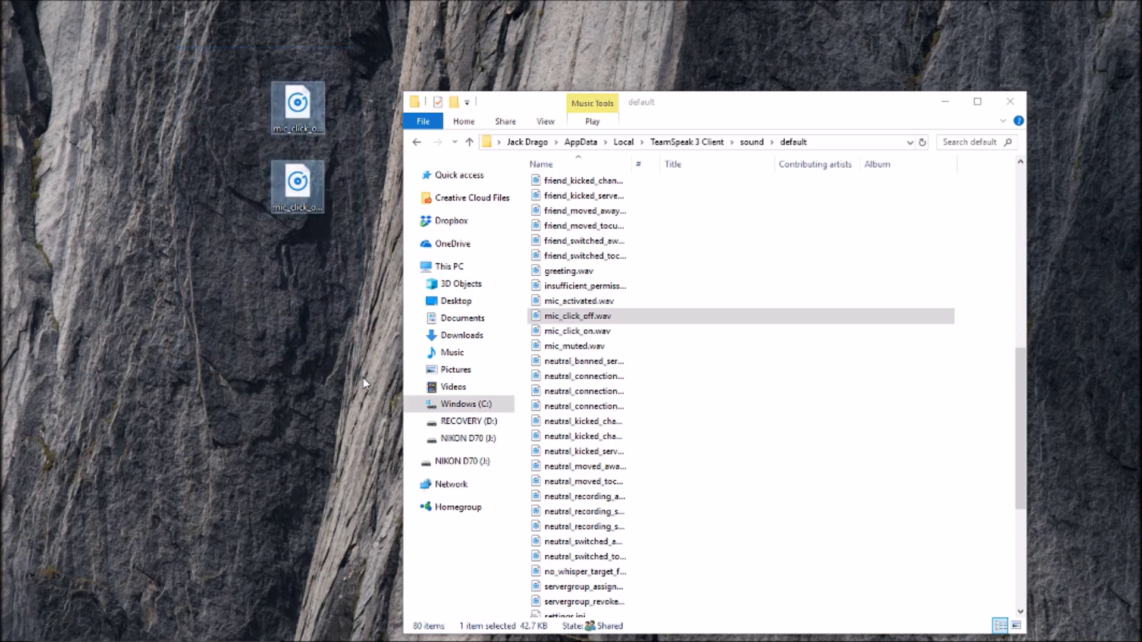
drag(297, 184, 710, 568)
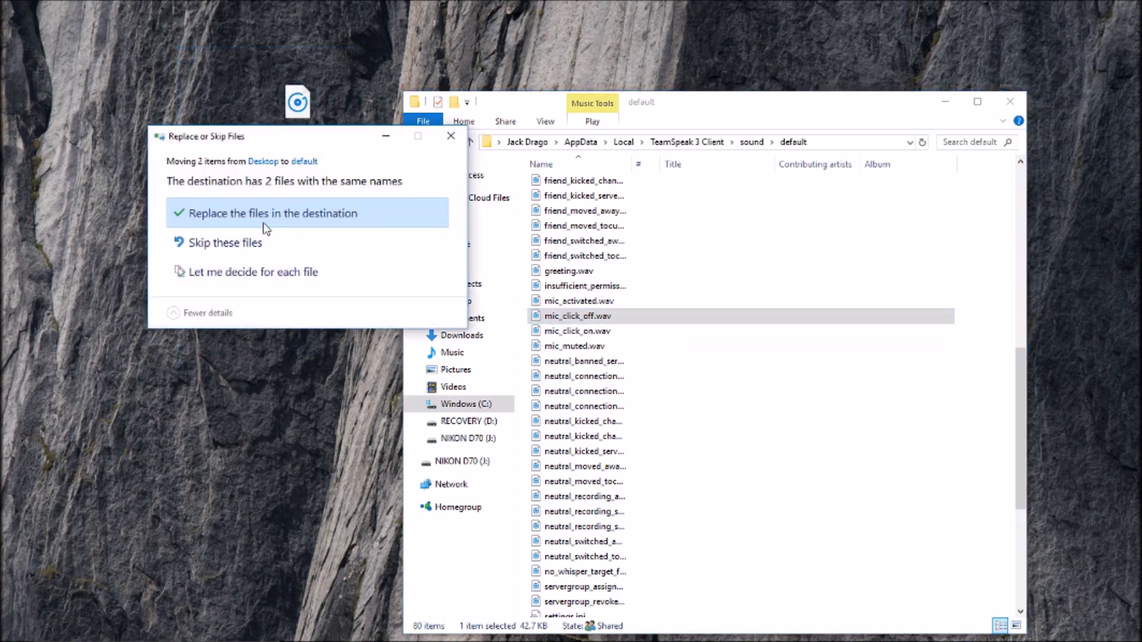
click(271, 213)
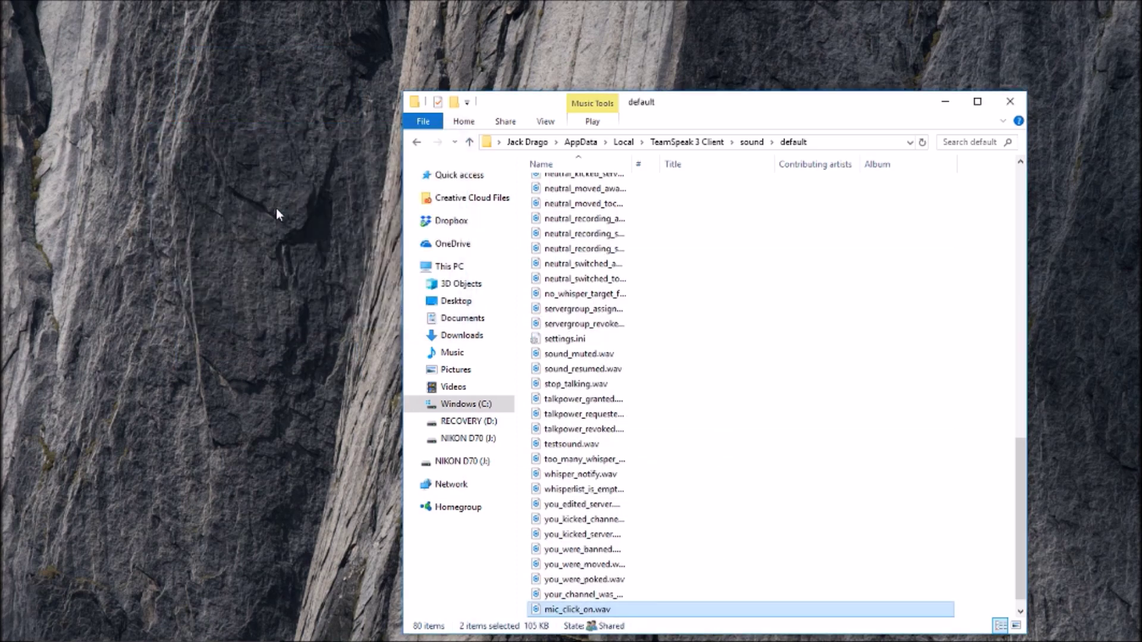
click(1060, 244)
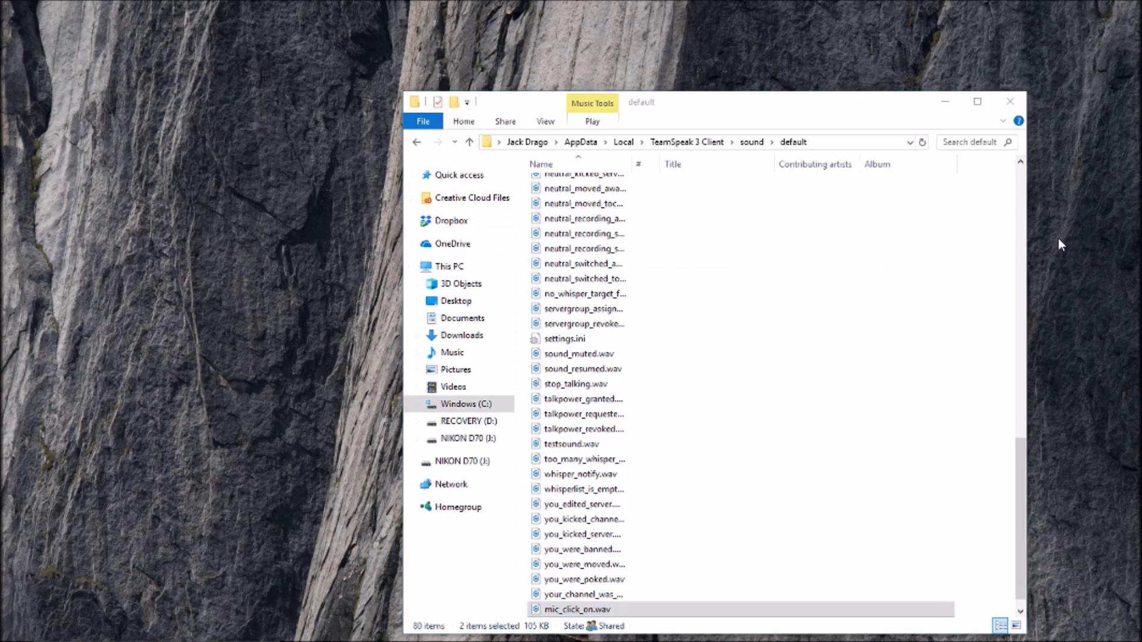
click(1006, 103)
Step: Switch to TeamSpeak 3 and open its Playback options
mouse_move(797, 640)
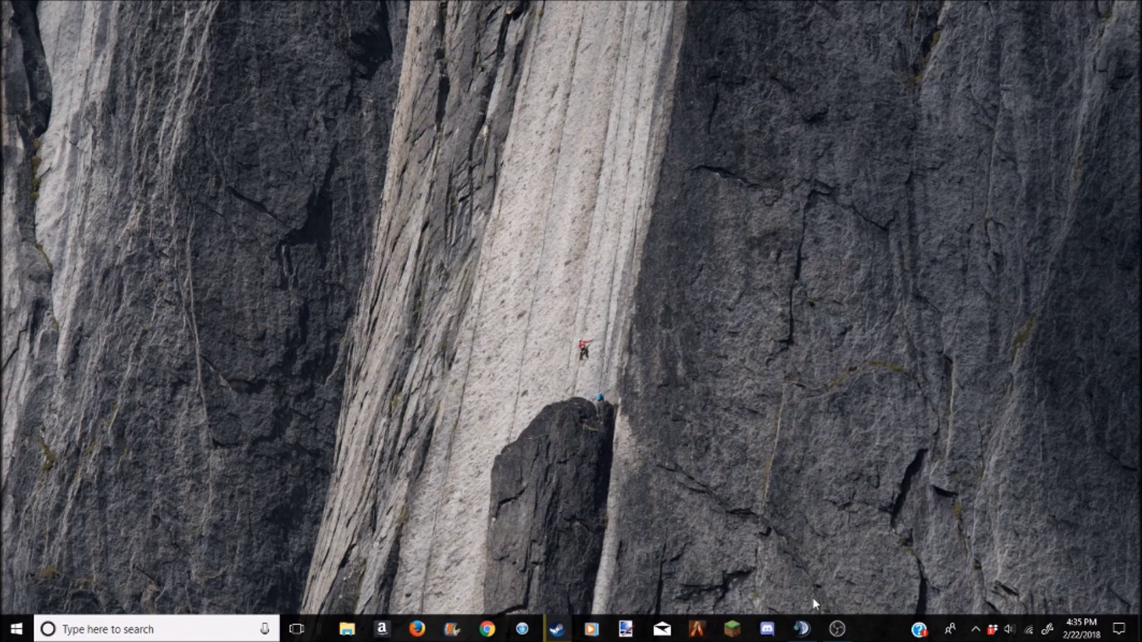
click(801, 629)
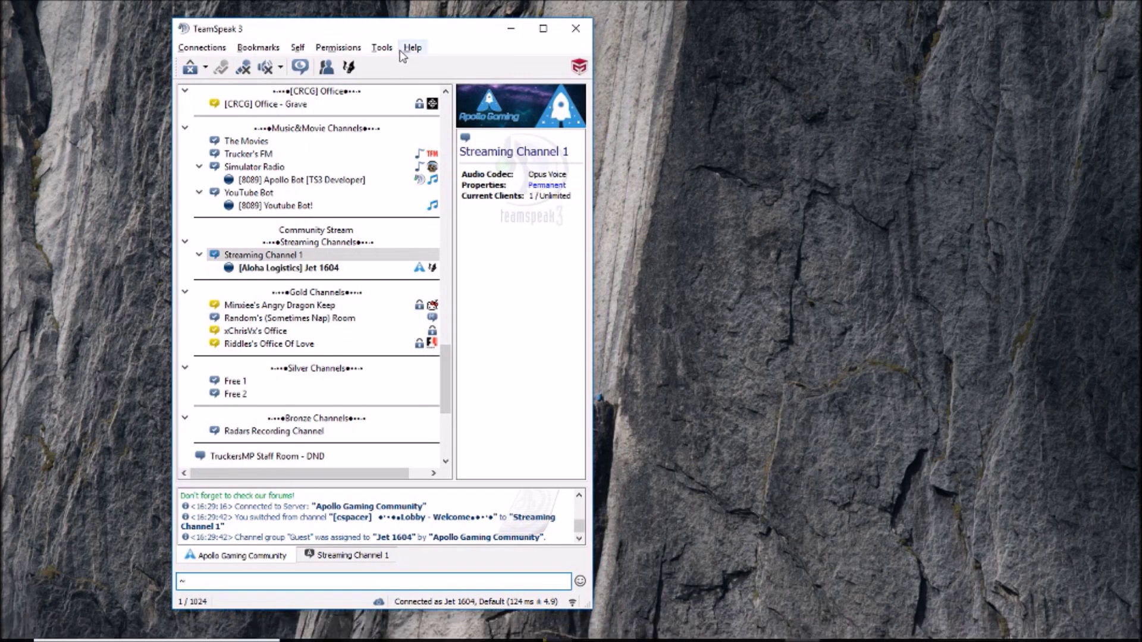
drag(387, 27, 482, 37)
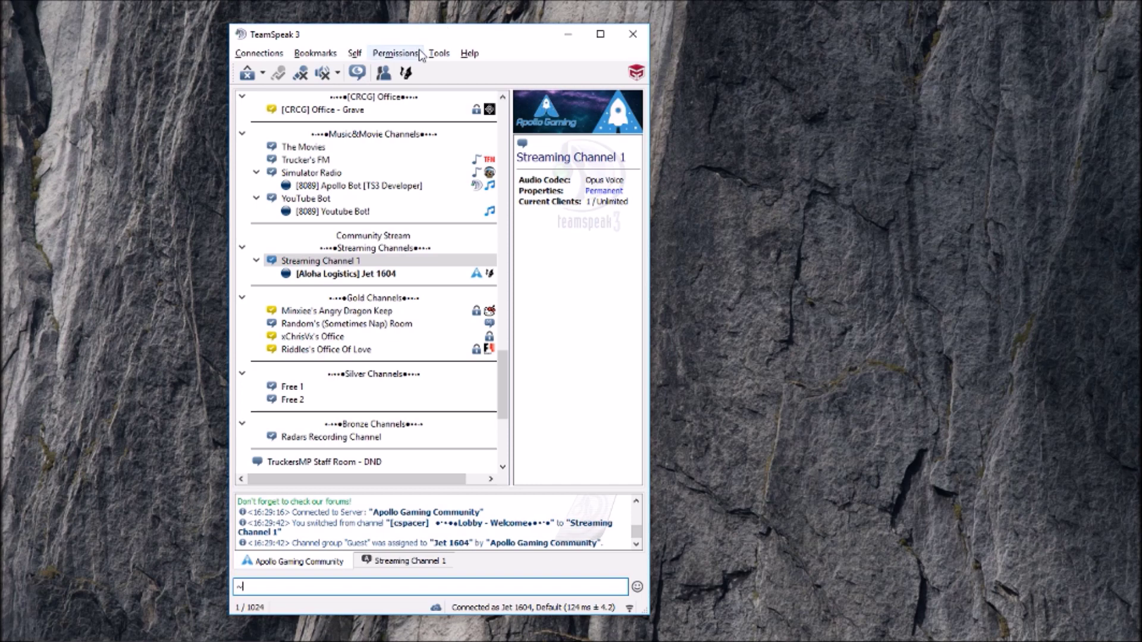
click(439, 54)
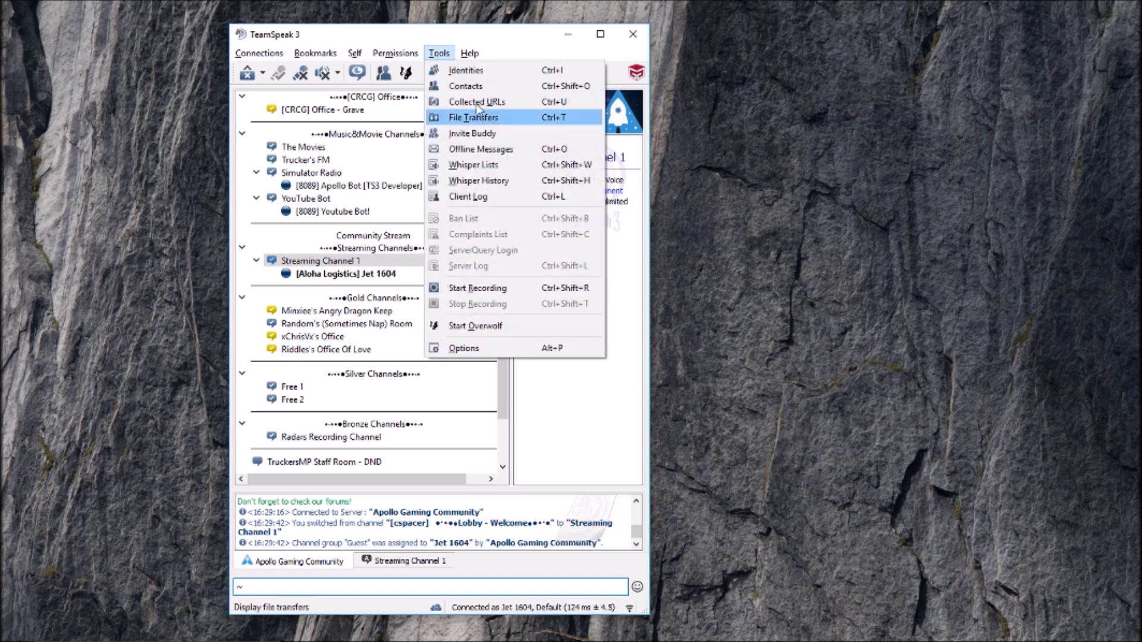
click(491, 347)
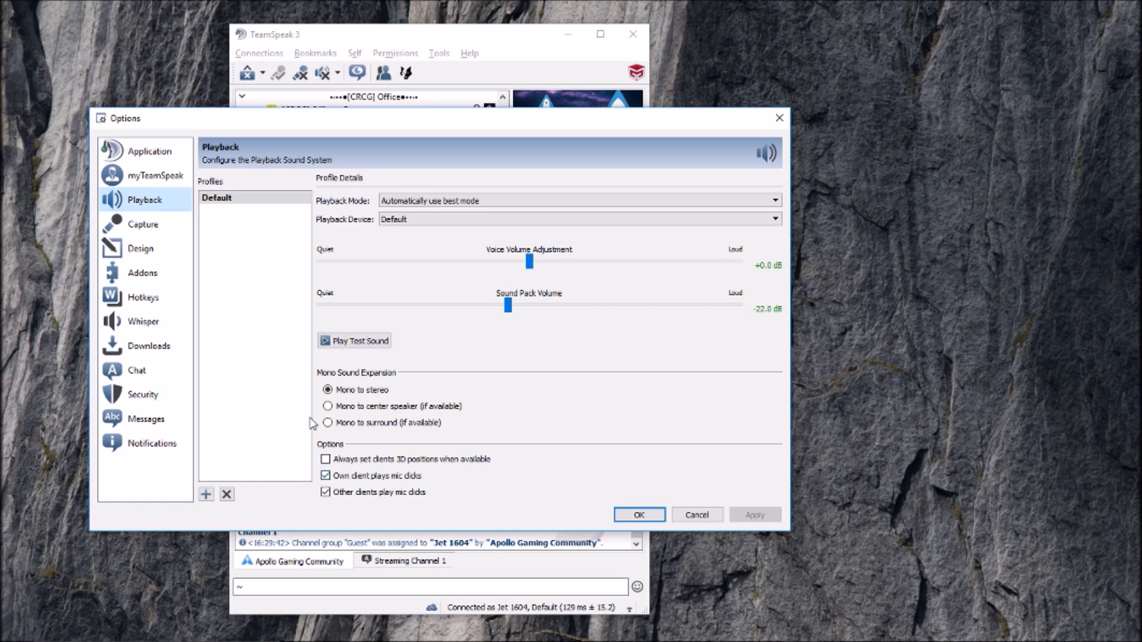
Step: Ensure "Own client plays mic clicks" and "Other clients play mic clicks" are both enabled, and accept the options
click(343, 476)
click(389, 480)
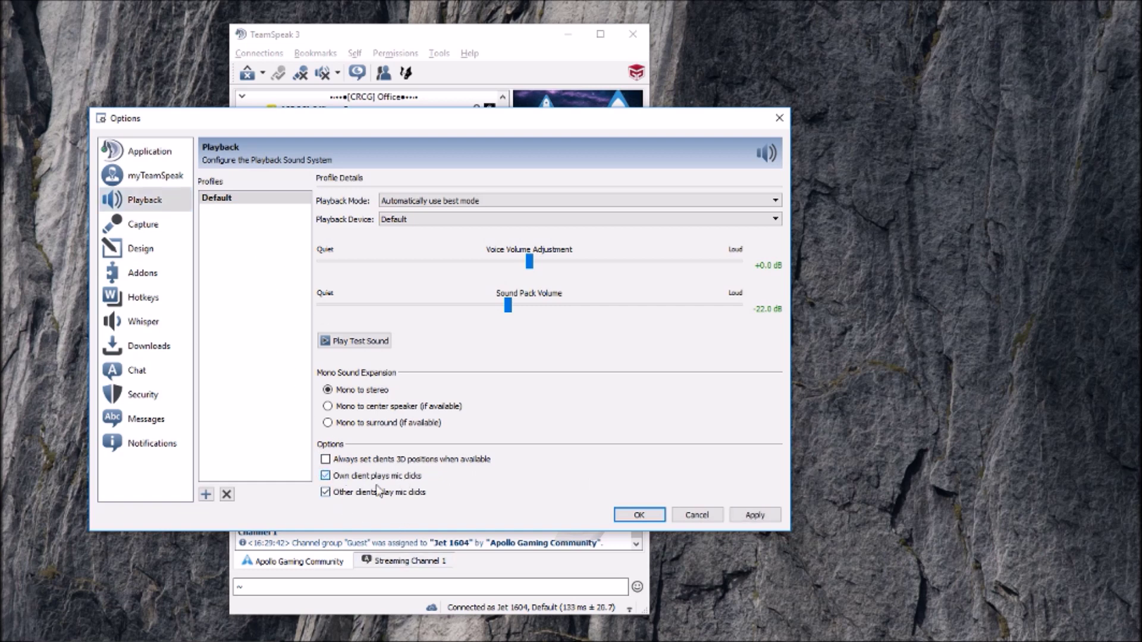
click(325, 493)
click(326, 476)
click(326, 493)
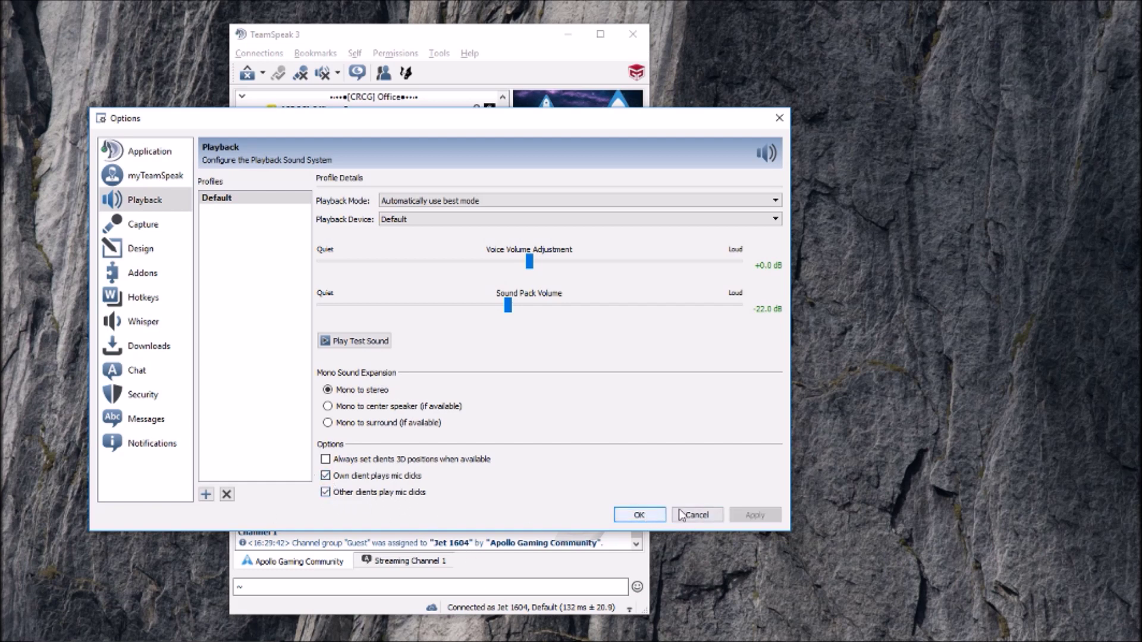
click(642, 515)
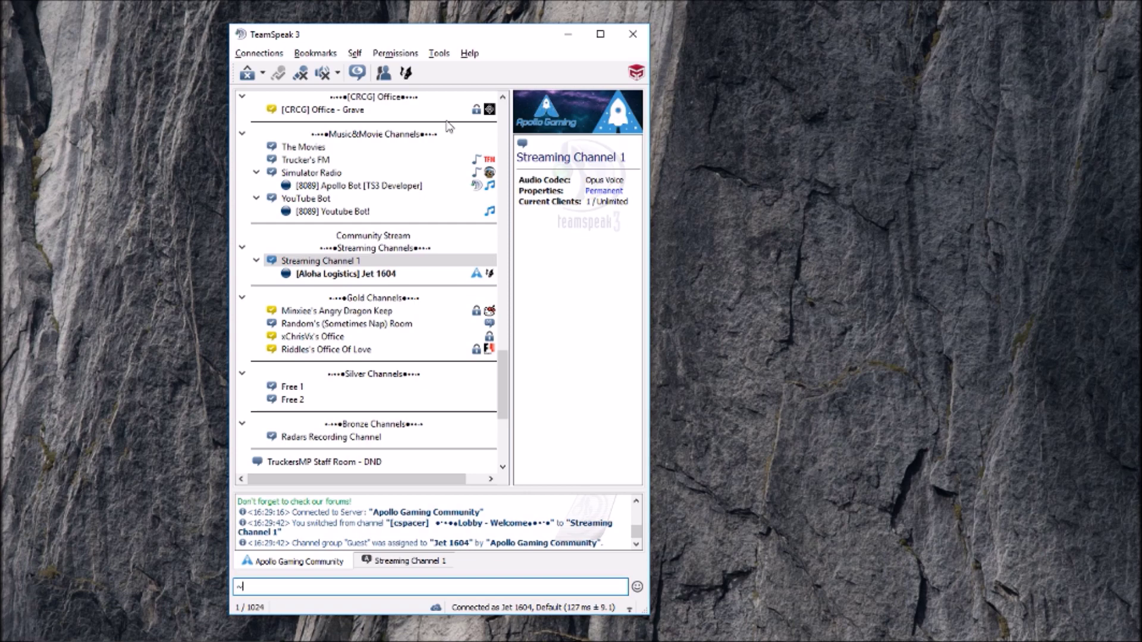
drag(920, 198, 916, 249)
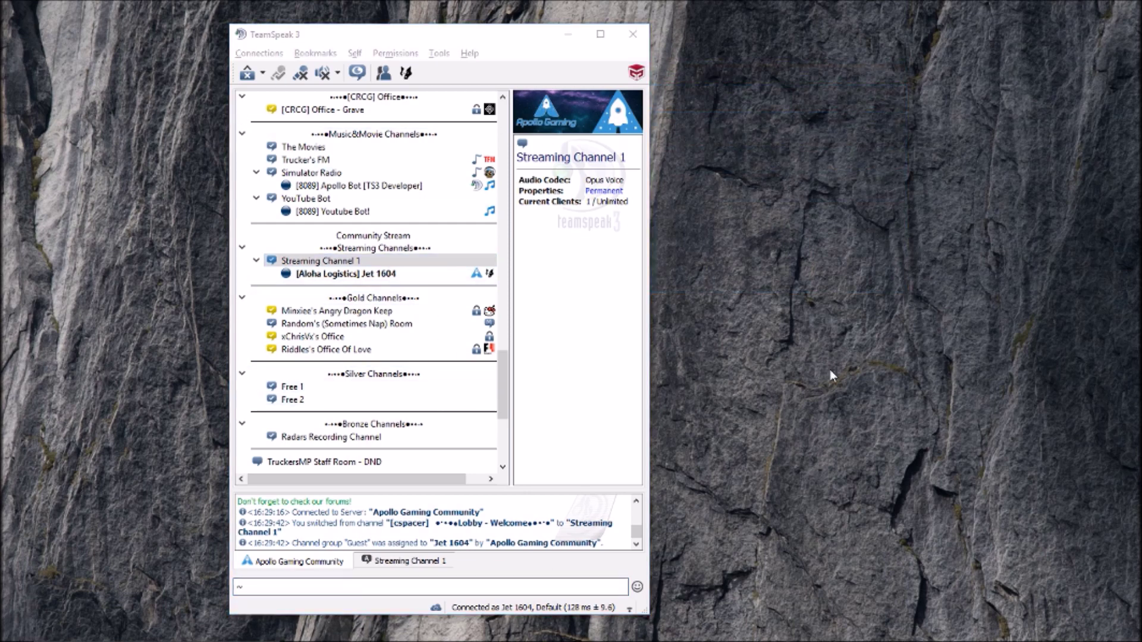